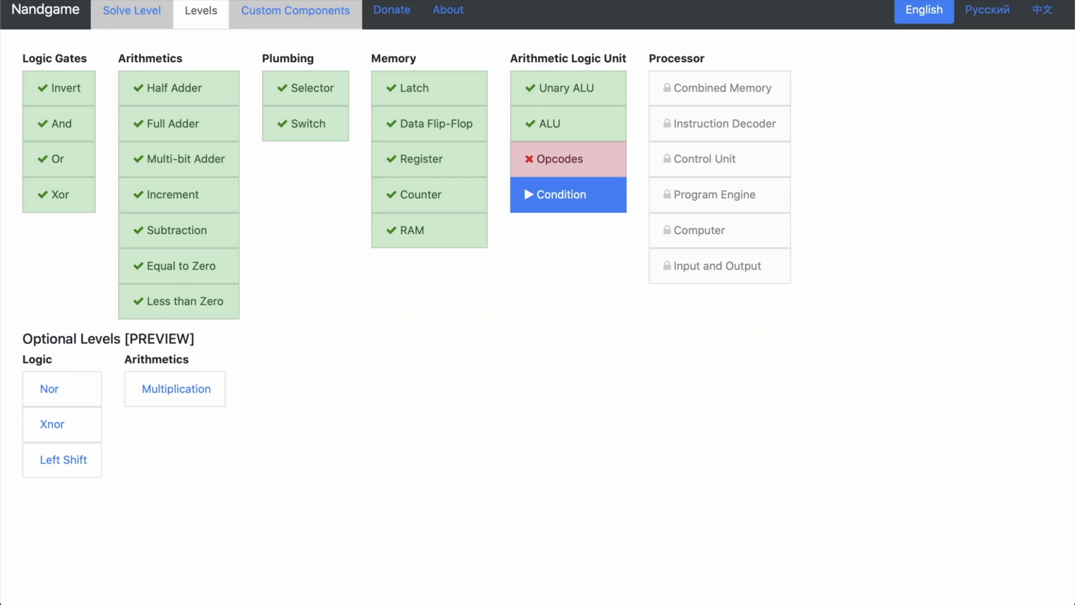
Step: Open the Condition level under Arithmetic Logic Unit
left_click(559, 198)
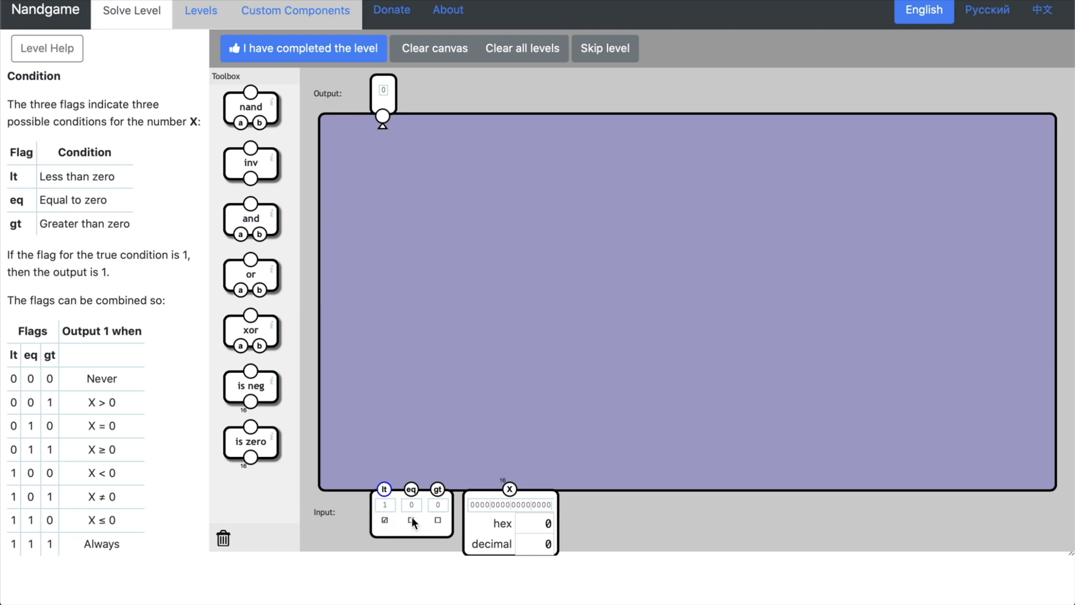
Step: Turn the gt flag on so lt, eq and gt all read 1
left_click(438, 521)
Step: Place an and gate with input a wired to eq, and clear lt and gt to 0
left_click_drag(275, 230, 492, 408)
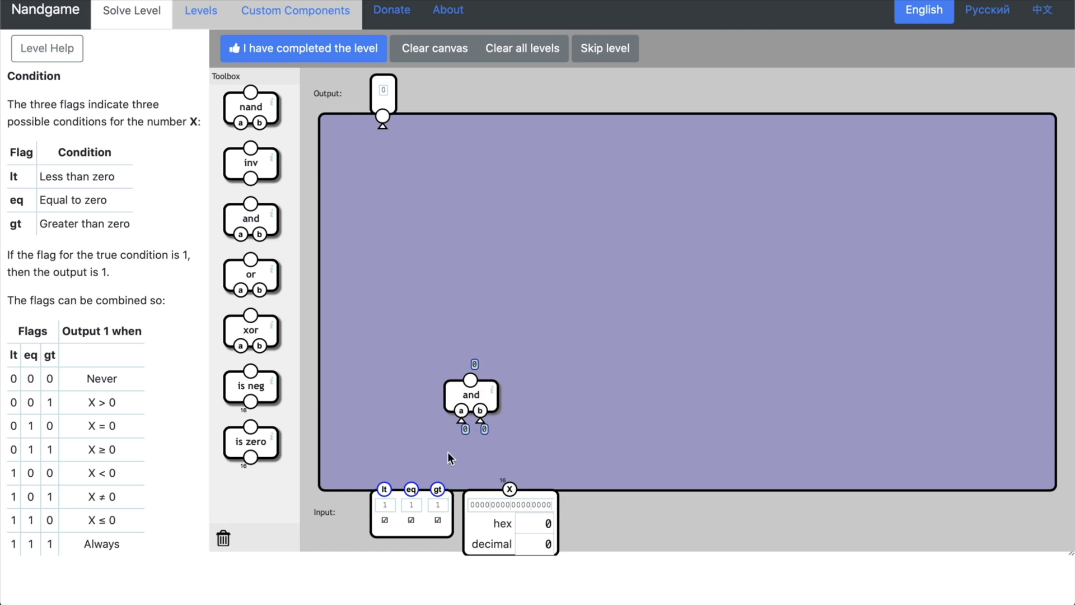
left_click_drag(461, 422, 411, 489)
left_click_drag(487, 393, 441, 387)
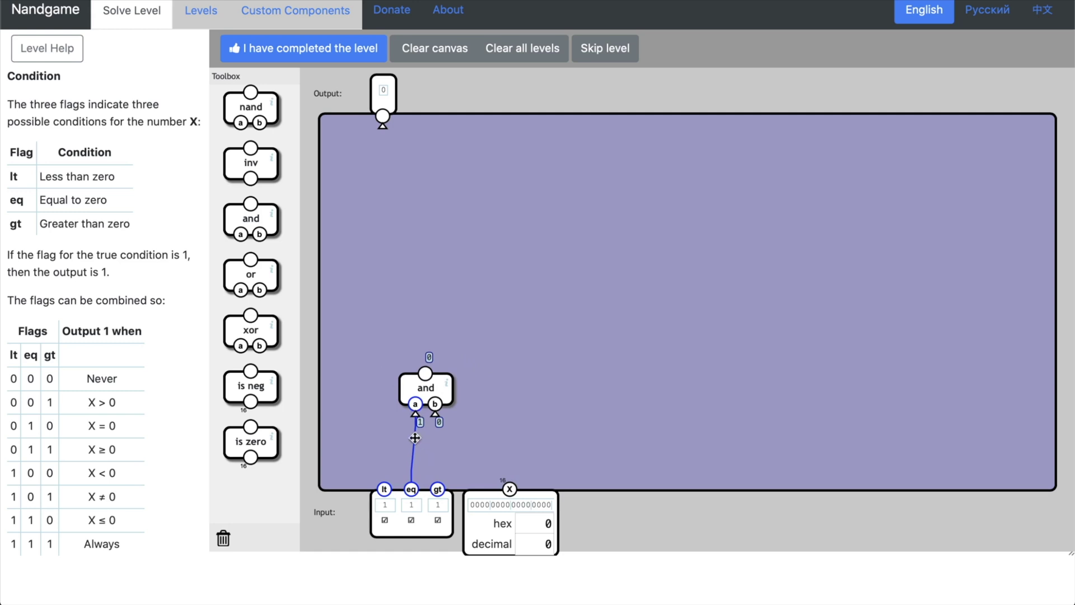
left_click(385, 519)
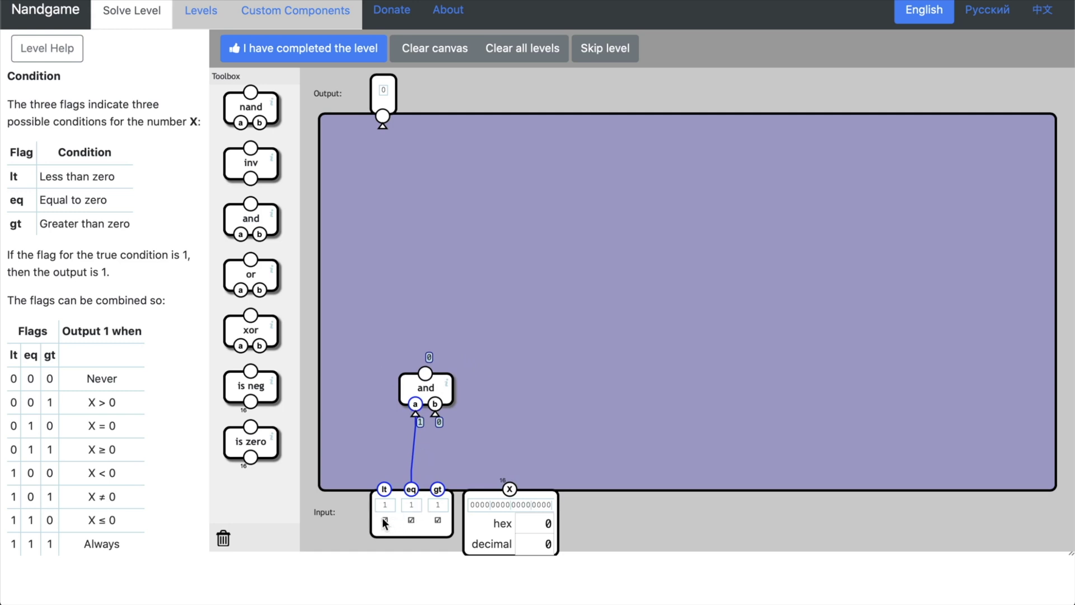
left_click(438, 520)
Step: Add an is zero gate fed by X, and set X's hex value to 0
left_click_drag(268, 454, 509, 488)
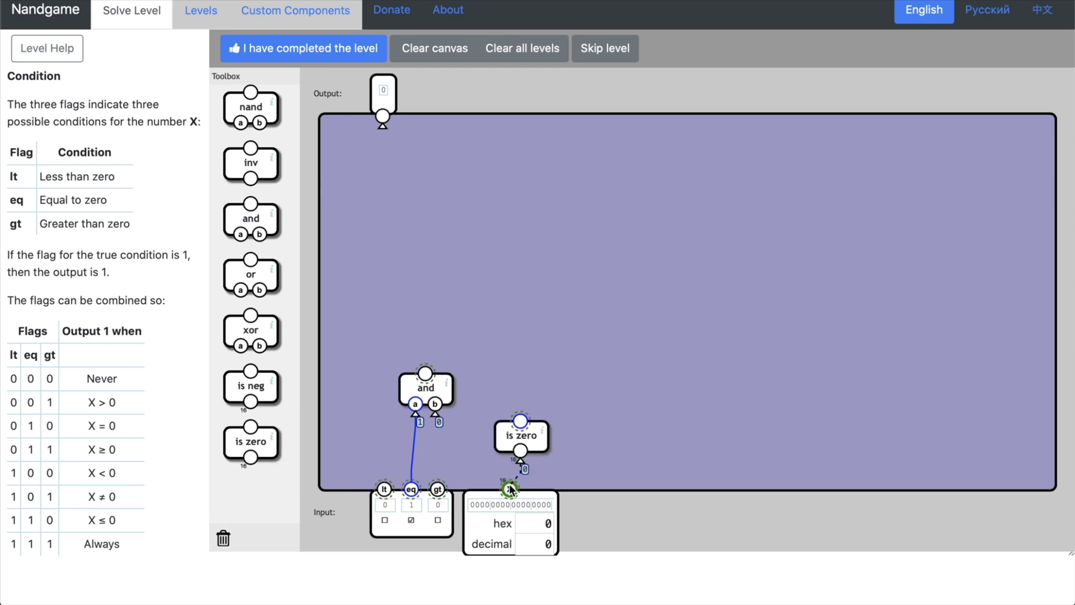
left_click_drag(434, 414, 520, 420)
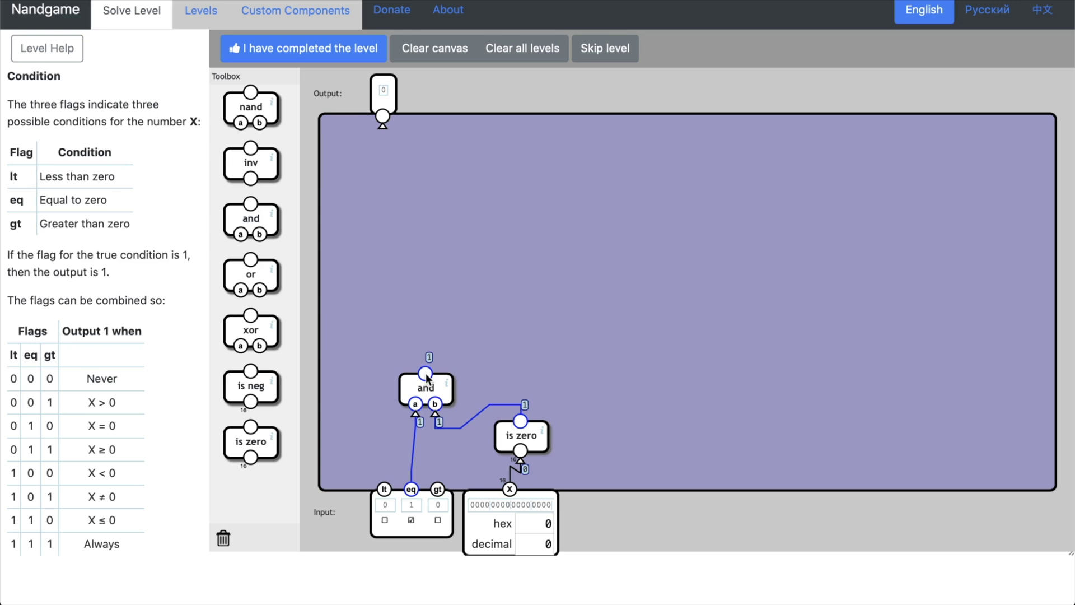
double_click(534, 524)
type("55")
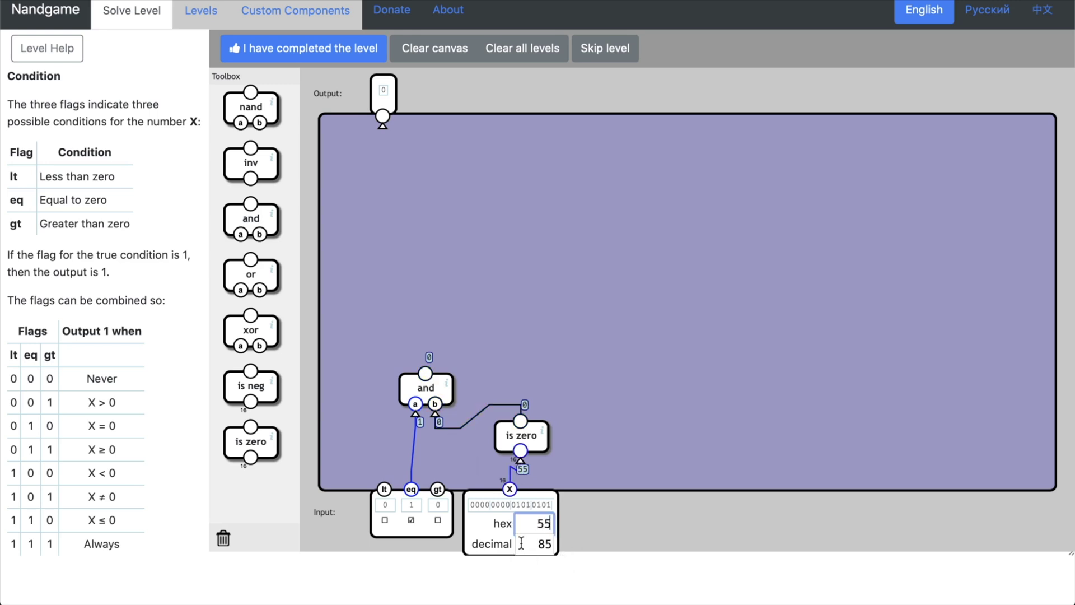
left_click_drag(526, 523, 564, 526)
type("0")
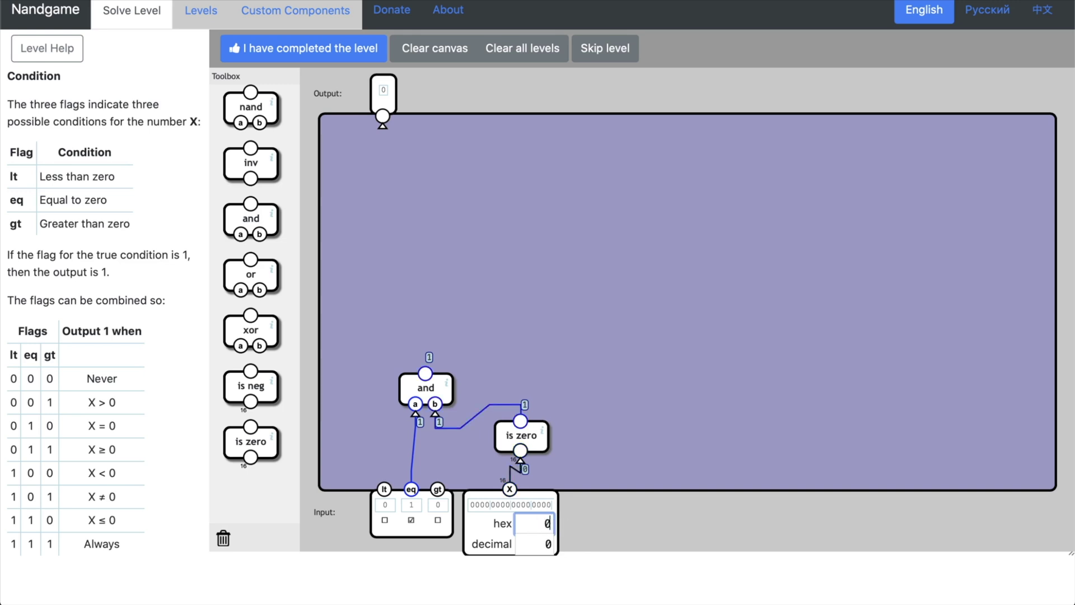
key("Tab")
left_click(626, 439)
Step: Move the and gate and the is zero gate higher on the canvas
left_click_drag(551, 441, 547, 452)
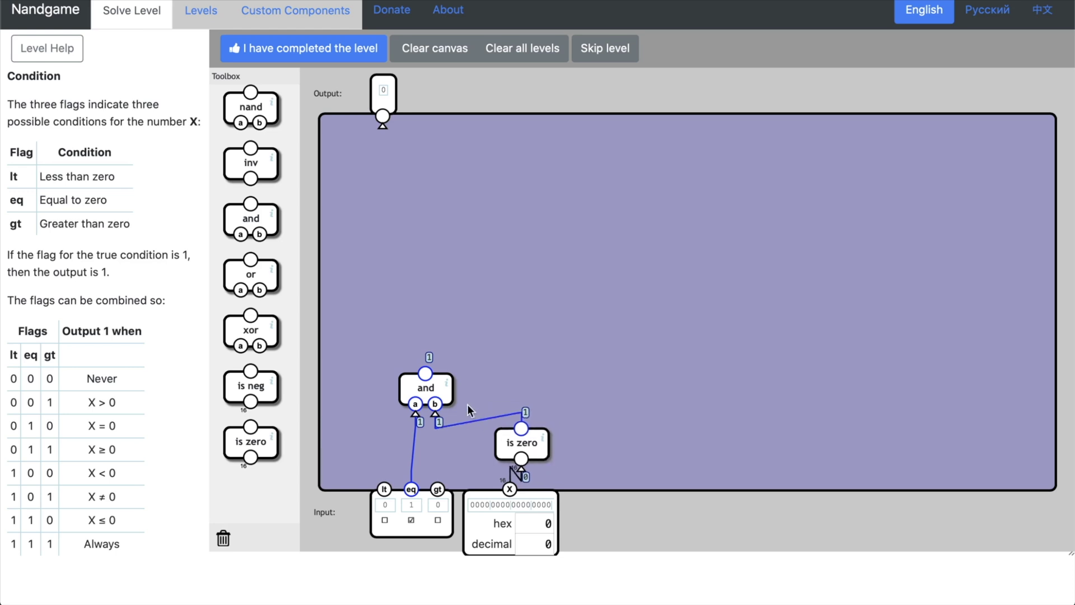
left_click_drag(445, 396, 497, 367)
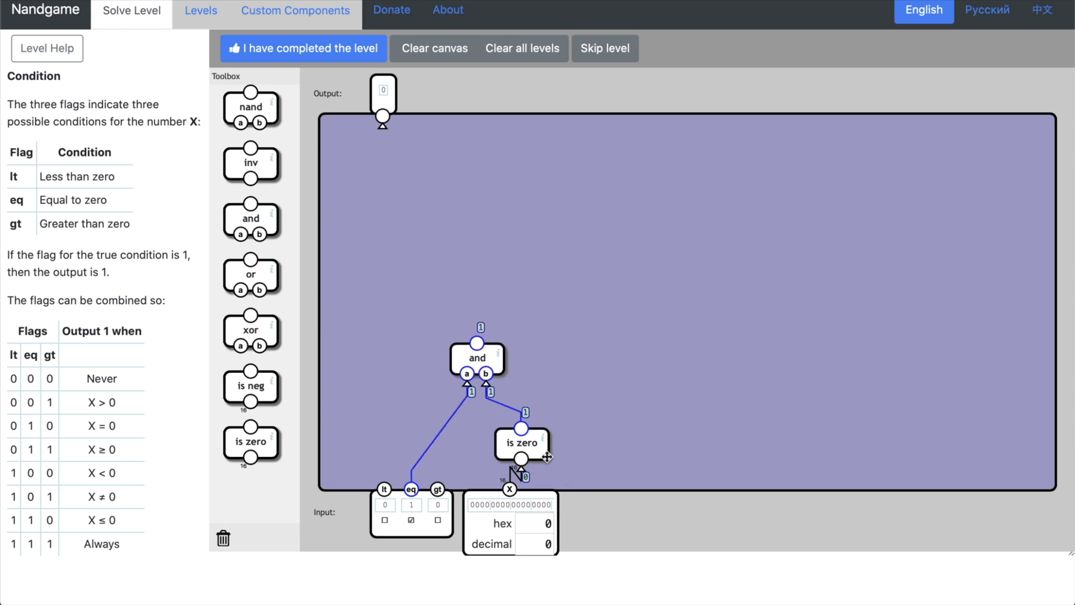
left_click_drag(547, 456, 634, 392)
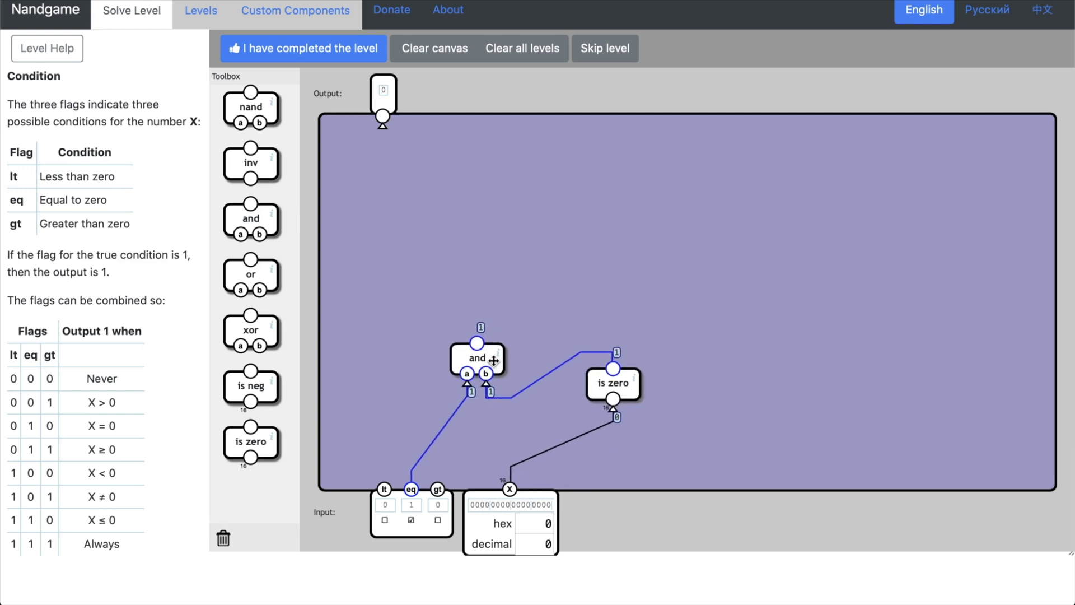
left_click_drag(493, 361, 445, 281)
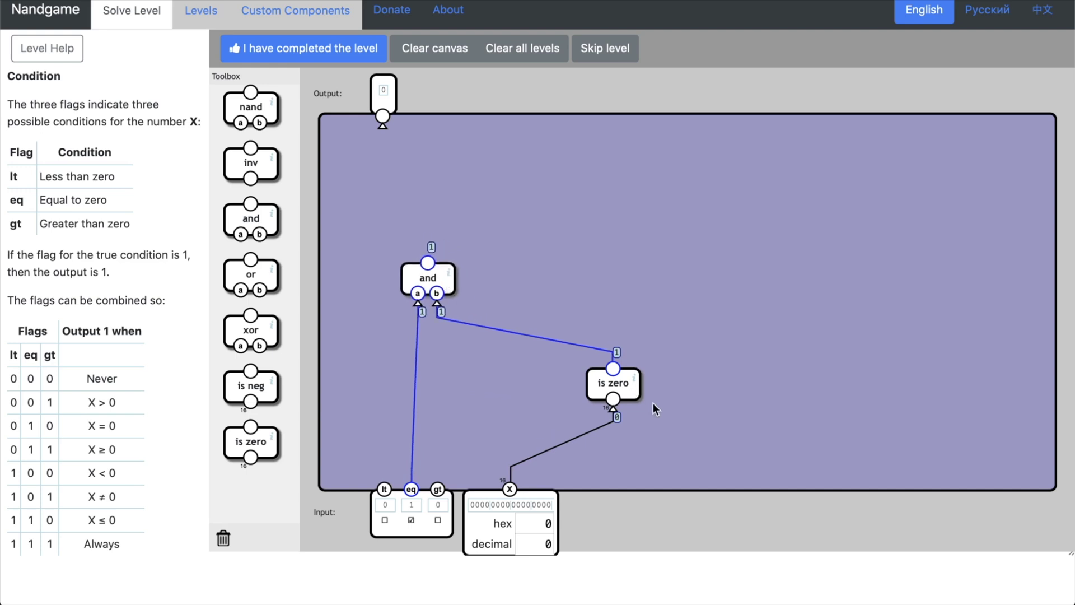
left_click_drag(637, 392, 642, 374)
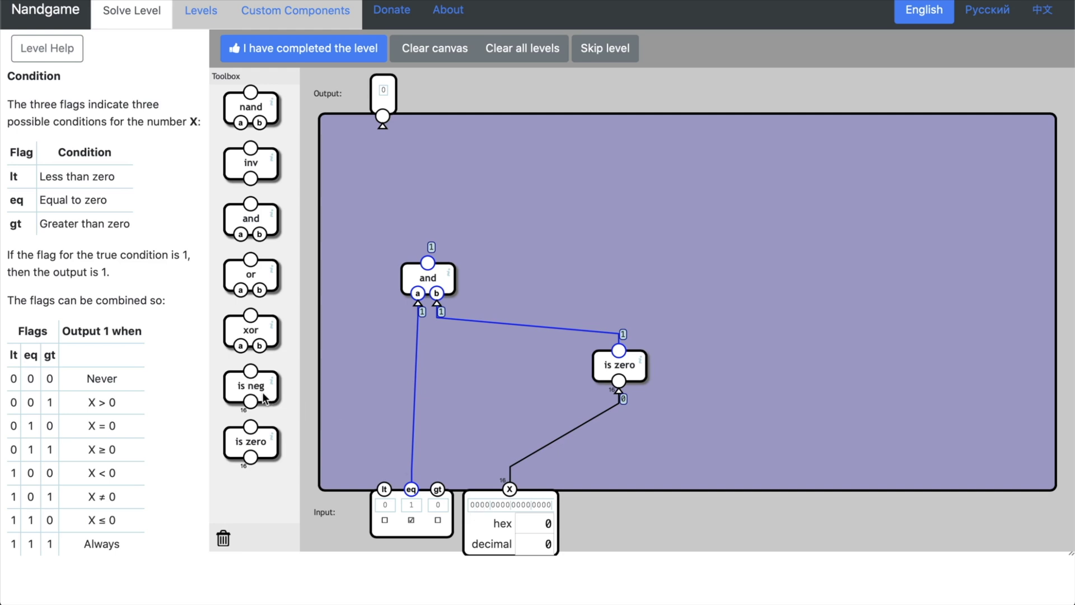
Step: Set X's hex value to ff80 and add a second and gate with a wired to lt
type("ff80")
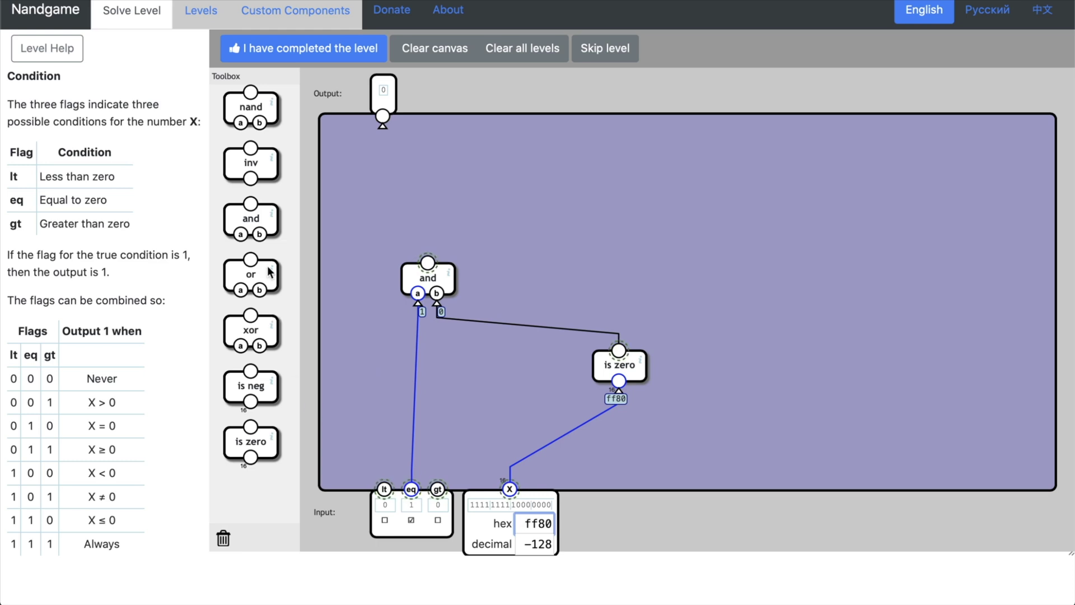
left_click_drag(271, 226, 394, 361)
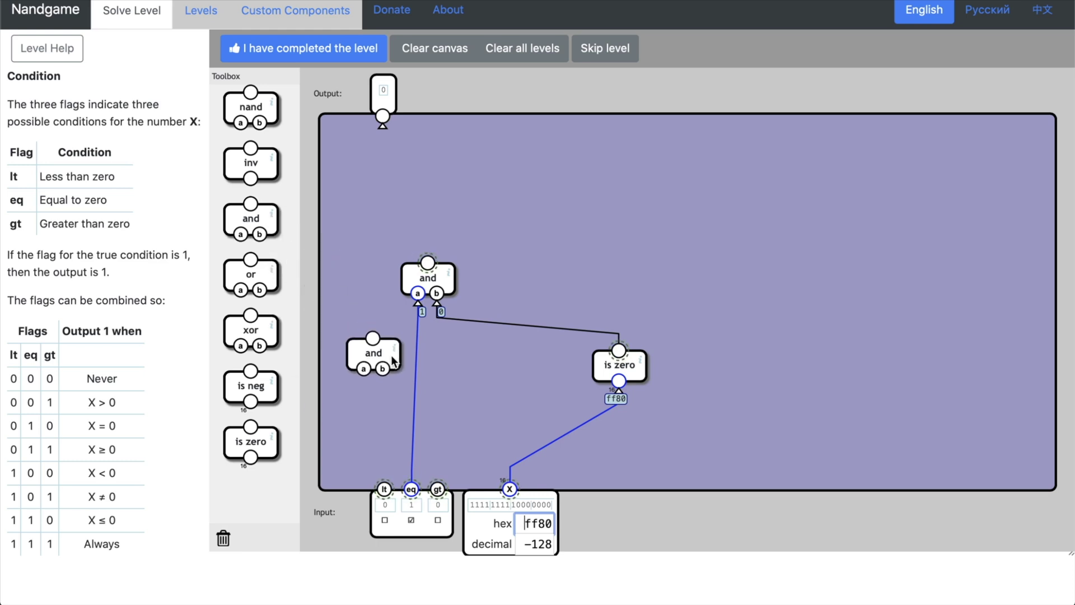
left_click(381, 451)
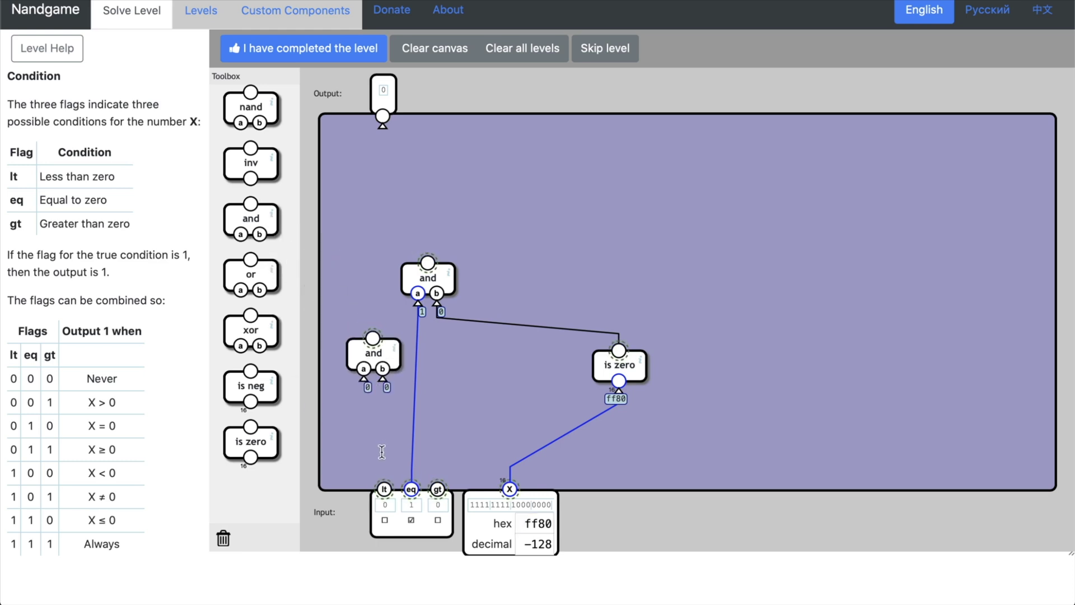
left_click_drag(363, 379, 386, 490)
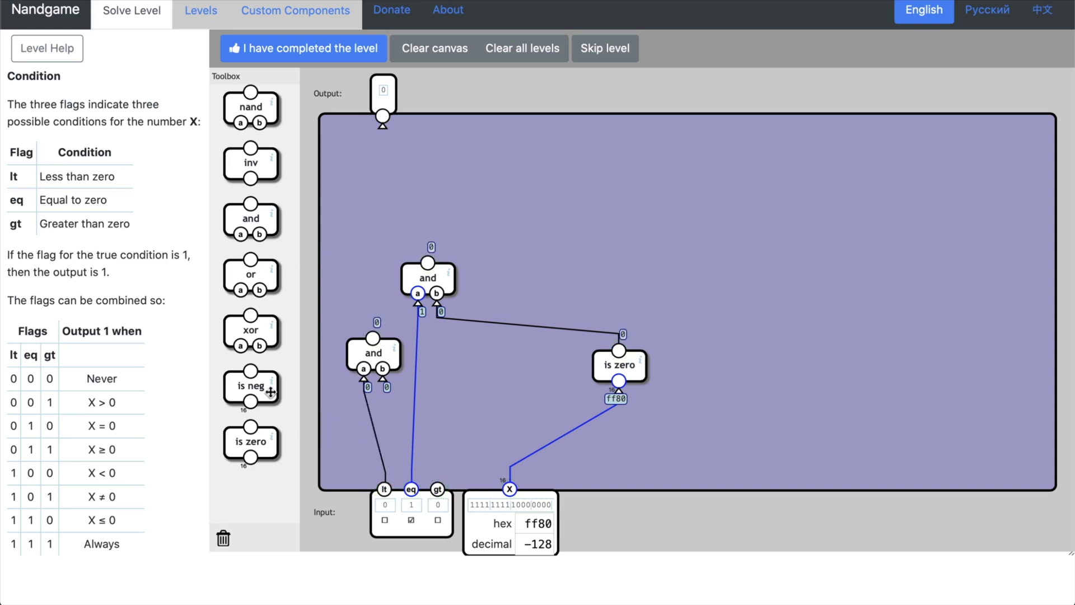
Step: Add an is neg gate on X, feeding the second and gate's b input
left_click_drag(271, 392, 509, 489)
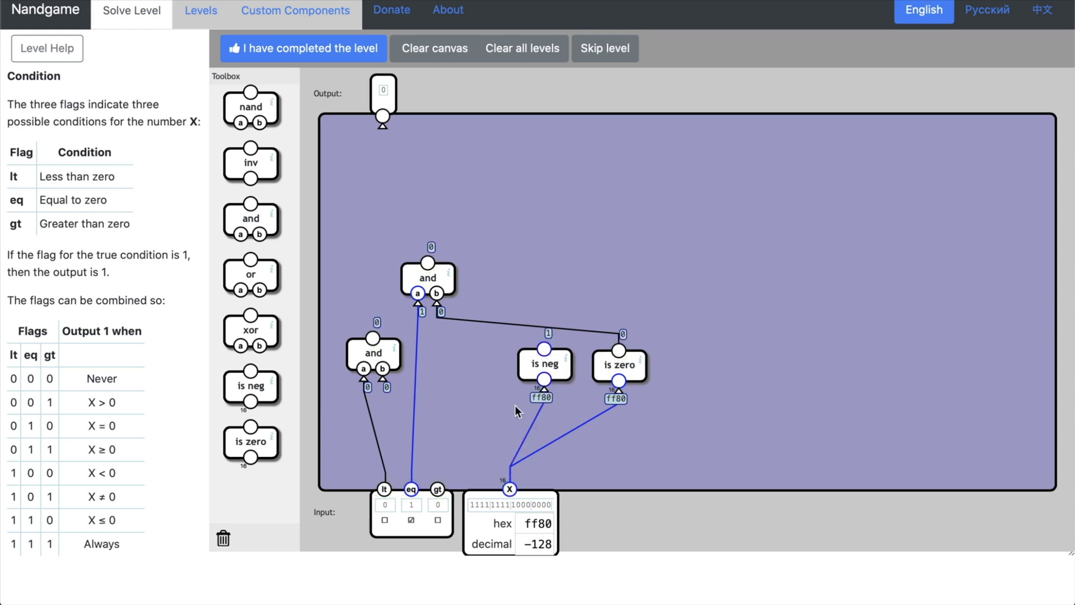
left_click_drag(539, 364, 540, 393)
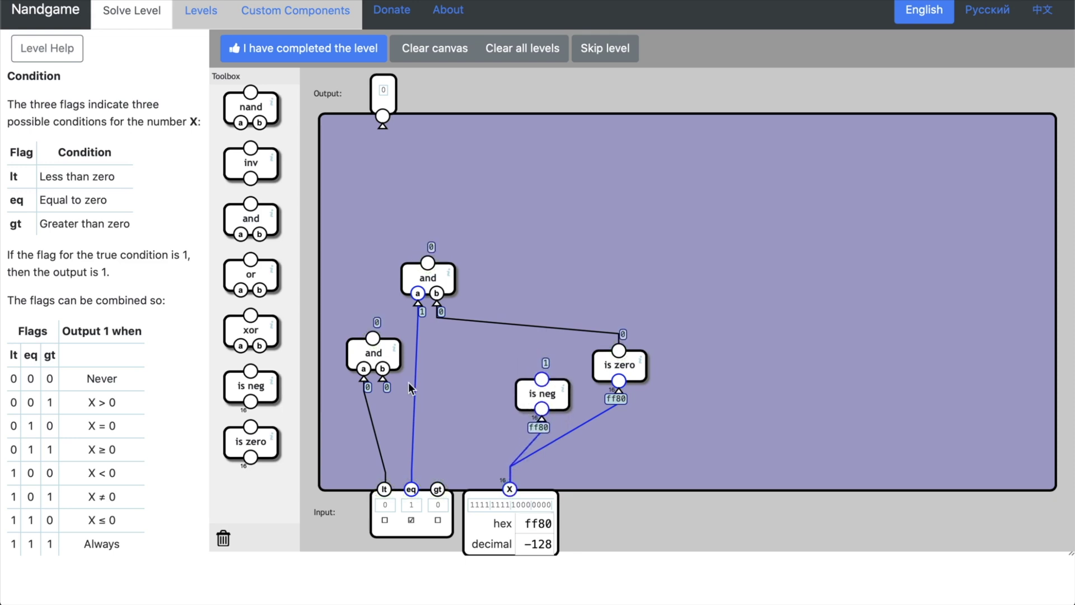
left_click_drag(379, 380, 541, 384)
Step: Set lt to 1 and X to hex 1b, with the second and gate beside the first
left_click(385, 521)
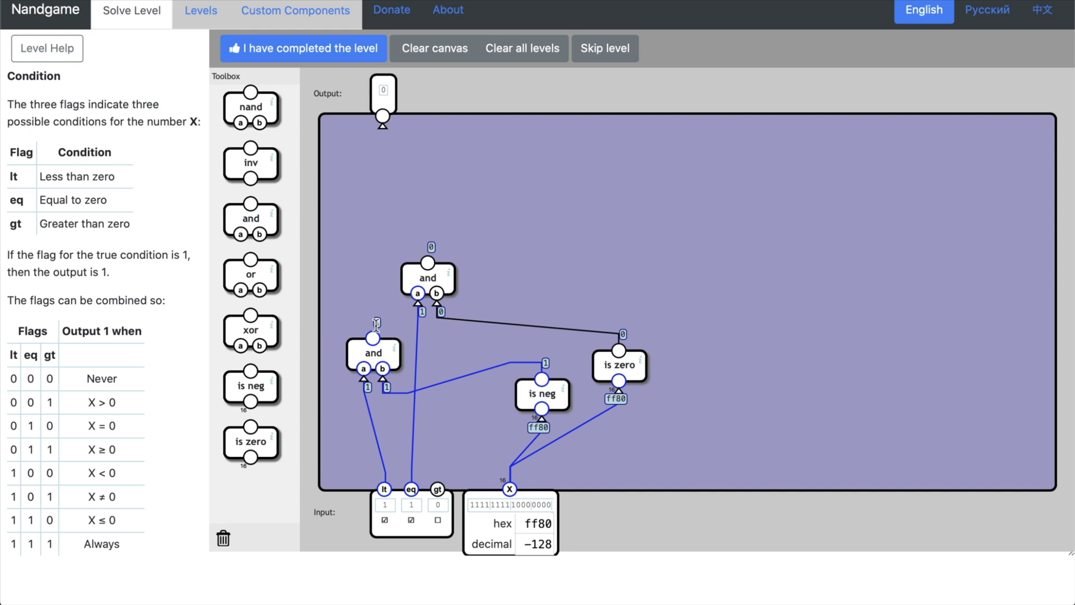
double_click(520, 523)
type("1b")
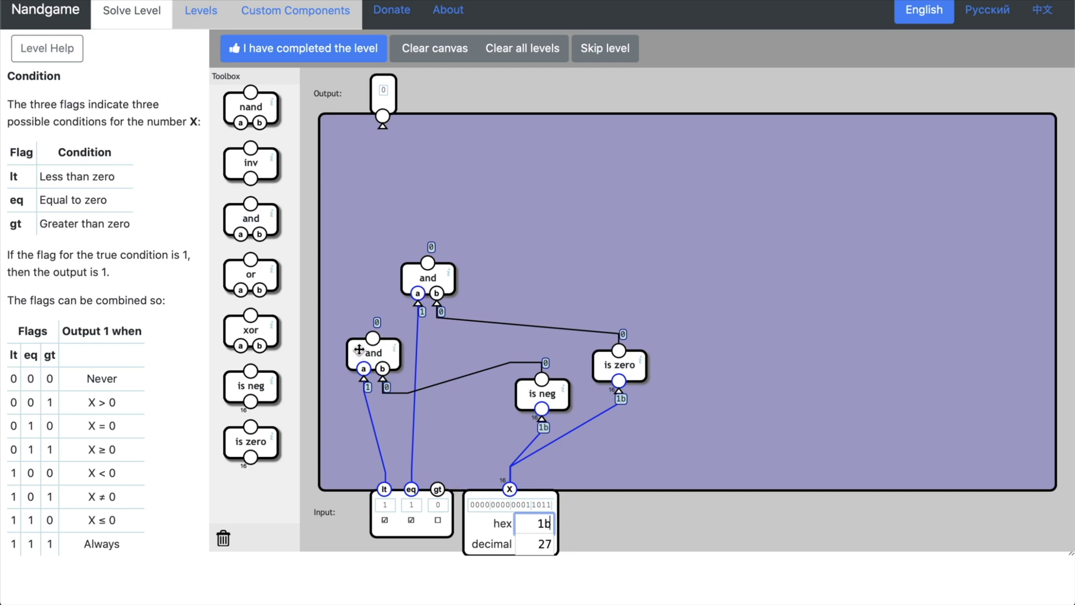
left_click_drag(363, 352, 351, 270)
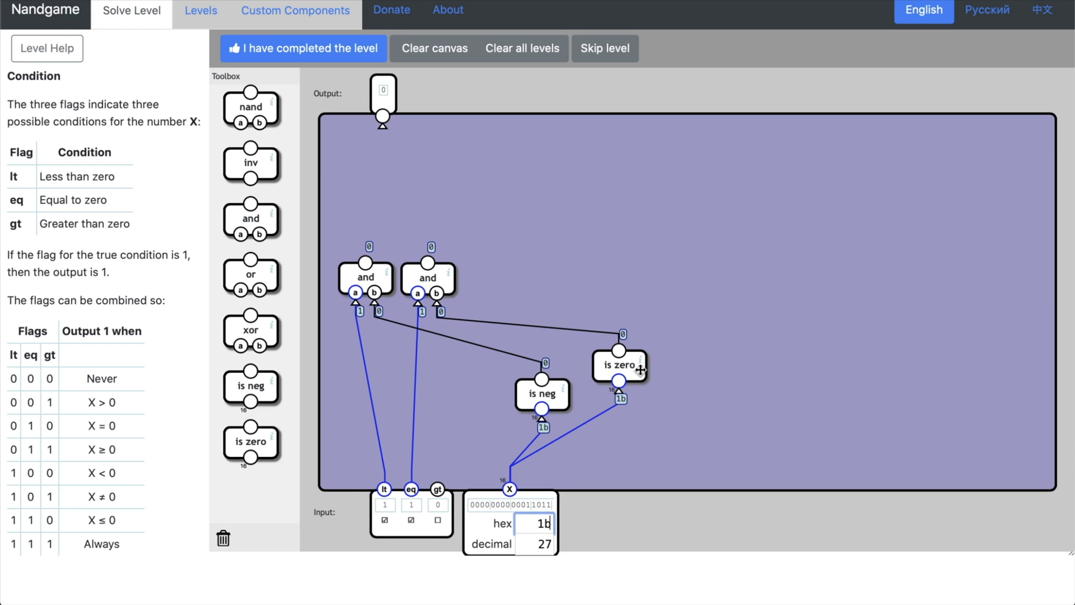
Step: Discard a spare and gate and add an or gate merging is neg and is zero, plus an inverter
left_click_drag(639, 370, 628, 399)
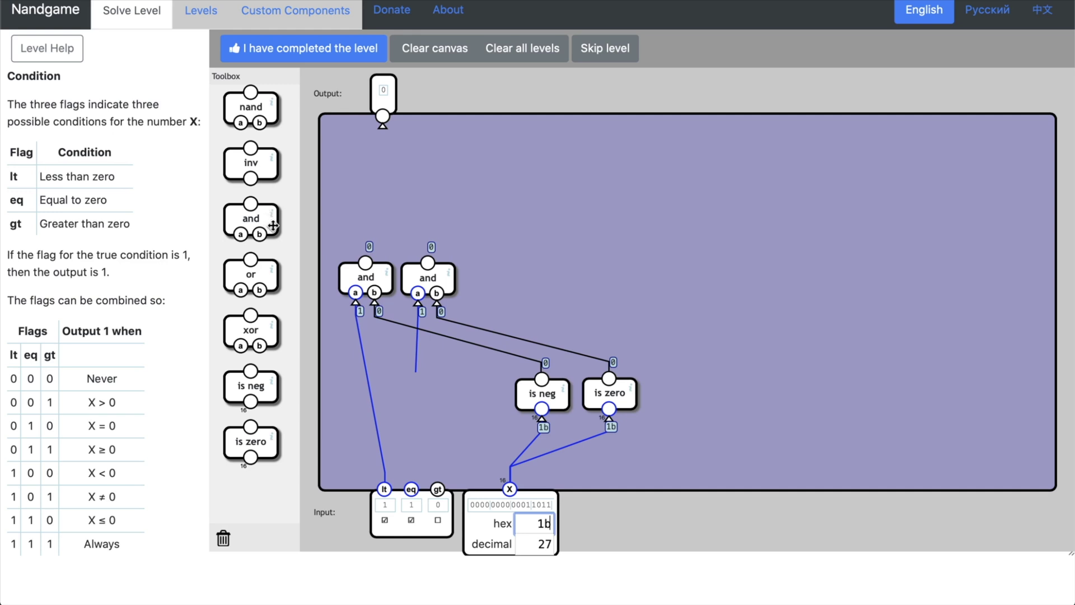
left_click_drag(272, 225, 603, 284)
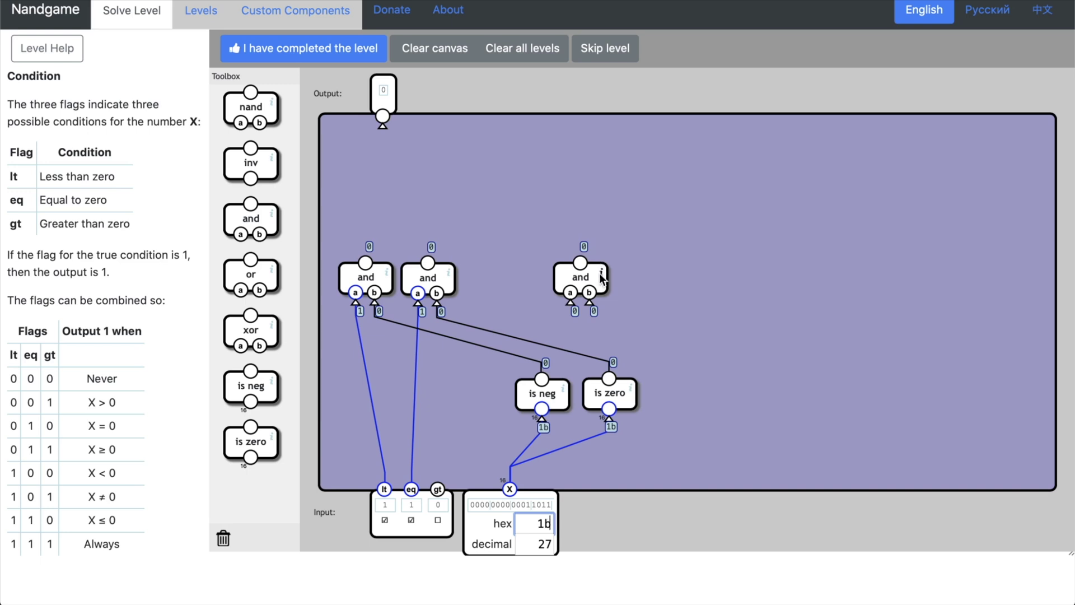
left_click_drag(601, 280, 274, 542)
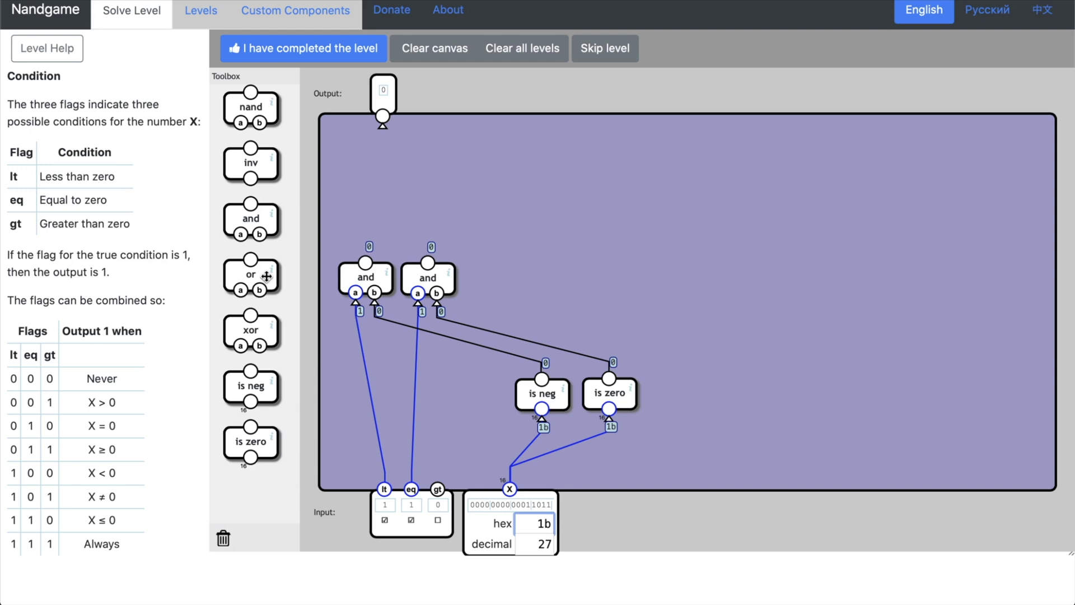
left_click_drag(268, 280, 542, 378)
left_click_drag(590, 335, 609, 378)
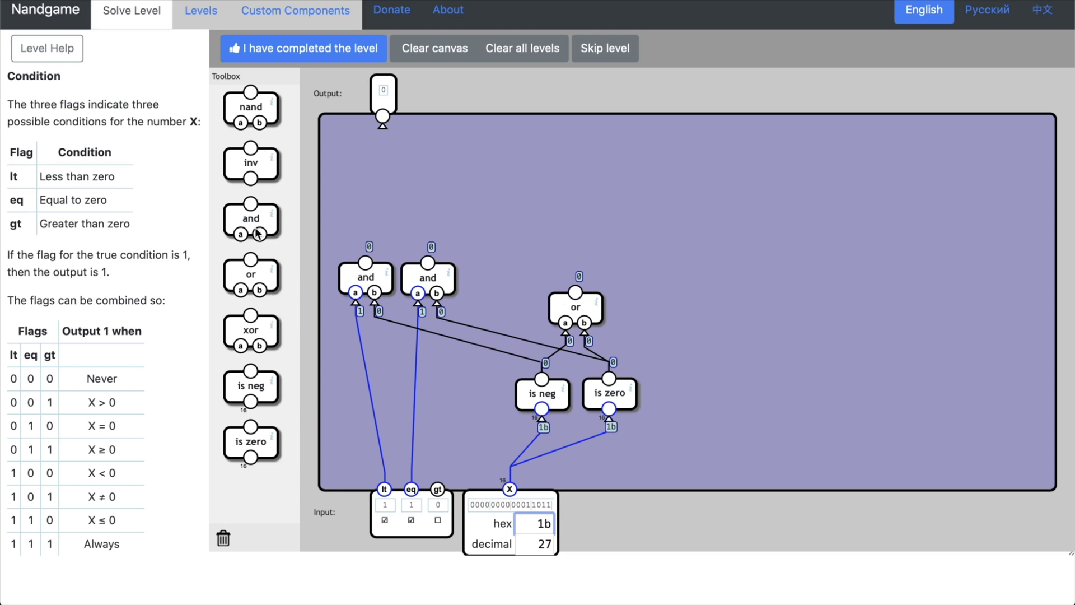
mouse_move(272, 181)
left_mouse_down()
mouse_move(390, 192)
mouse_move(609, 246)
mouse_move(577, 268)
mouse_move(575, 291)
left_mouse_up()
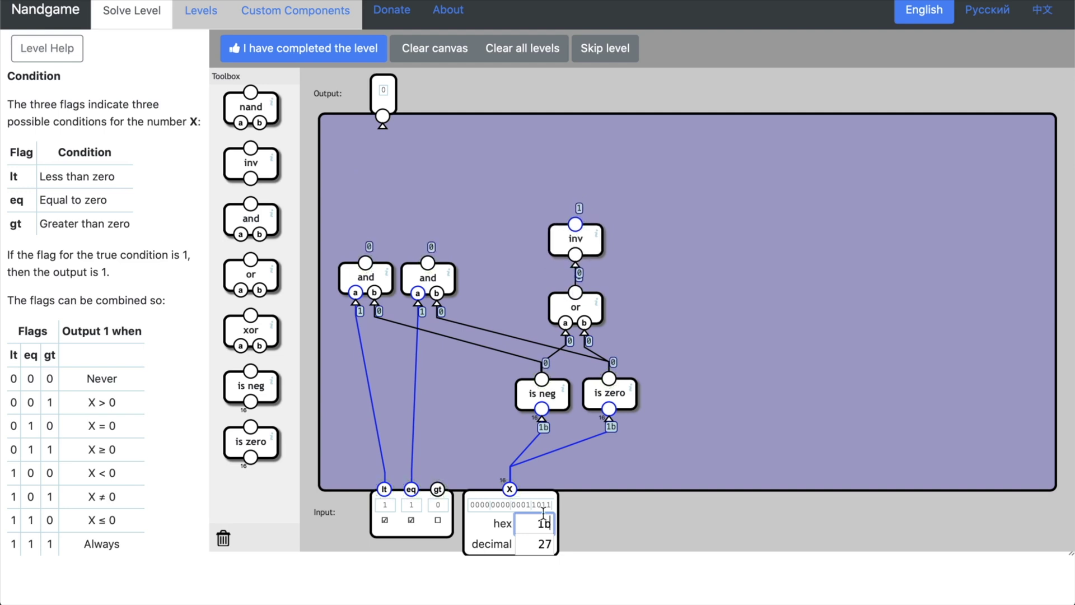
Step: Test X at 0, -128, then 1, checking the inverter outputs 1 at the end
double_click(537, 540)
type("0")
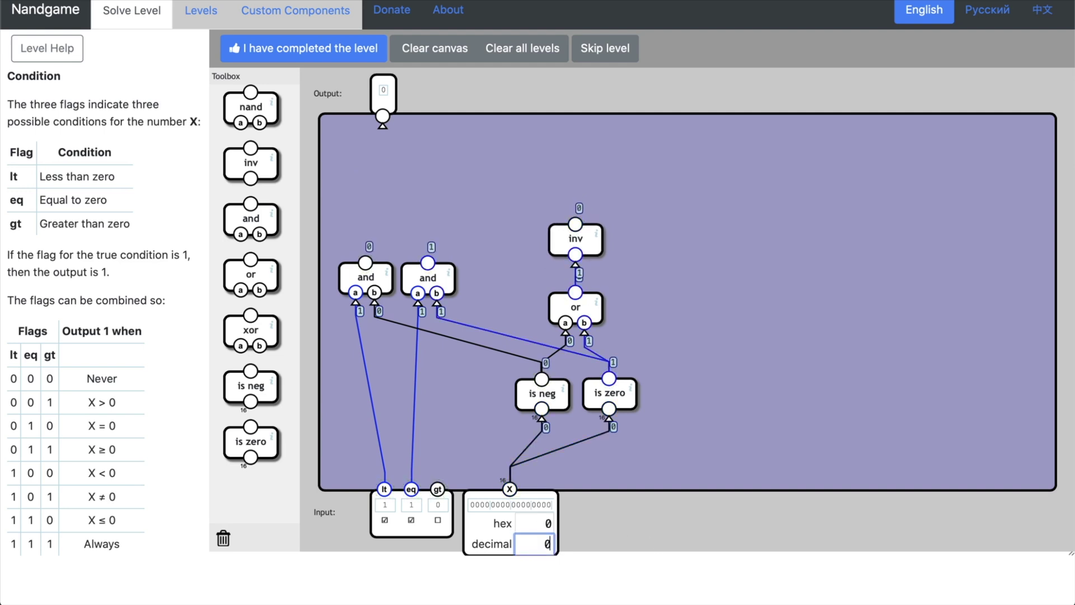
left_click(697, 429)
left_click(534, 544)
key("BackSpace")
type("-128")
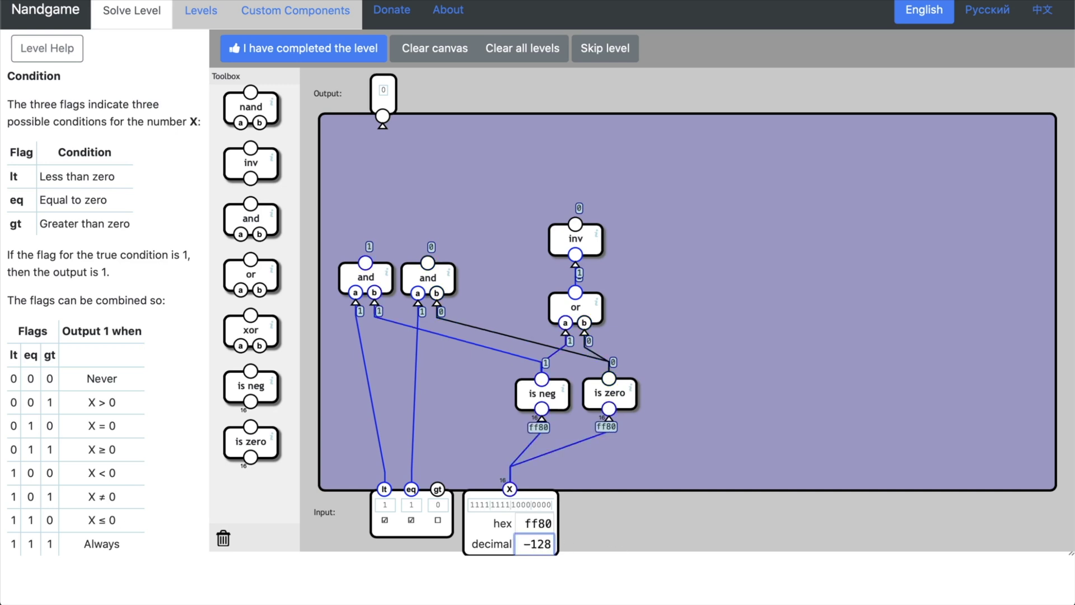
left_click(820, 332)
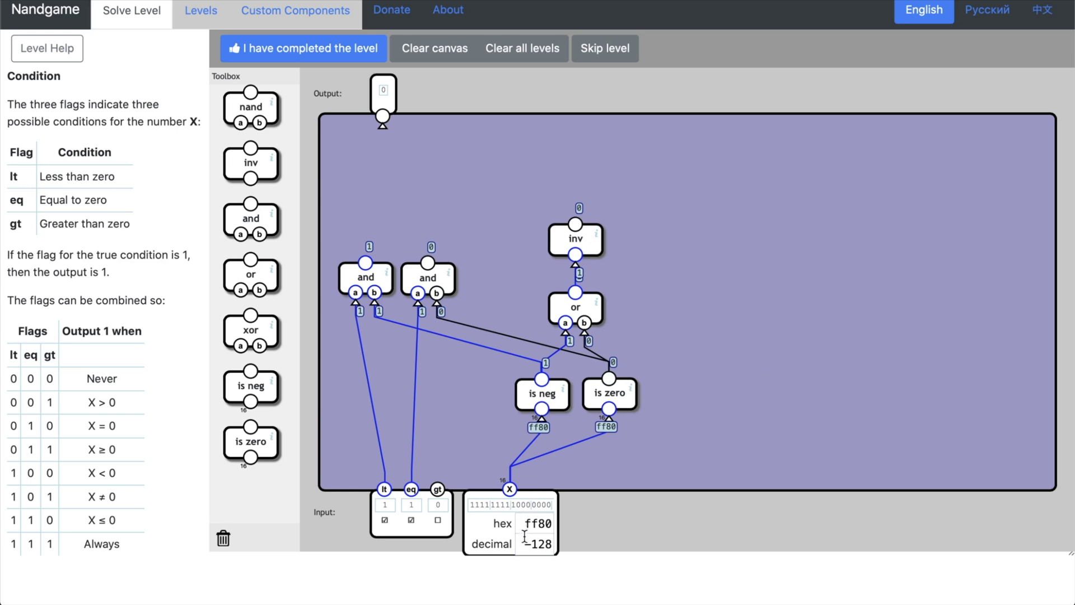
left_click_drag(524, 539, 554, 544)
type("1")
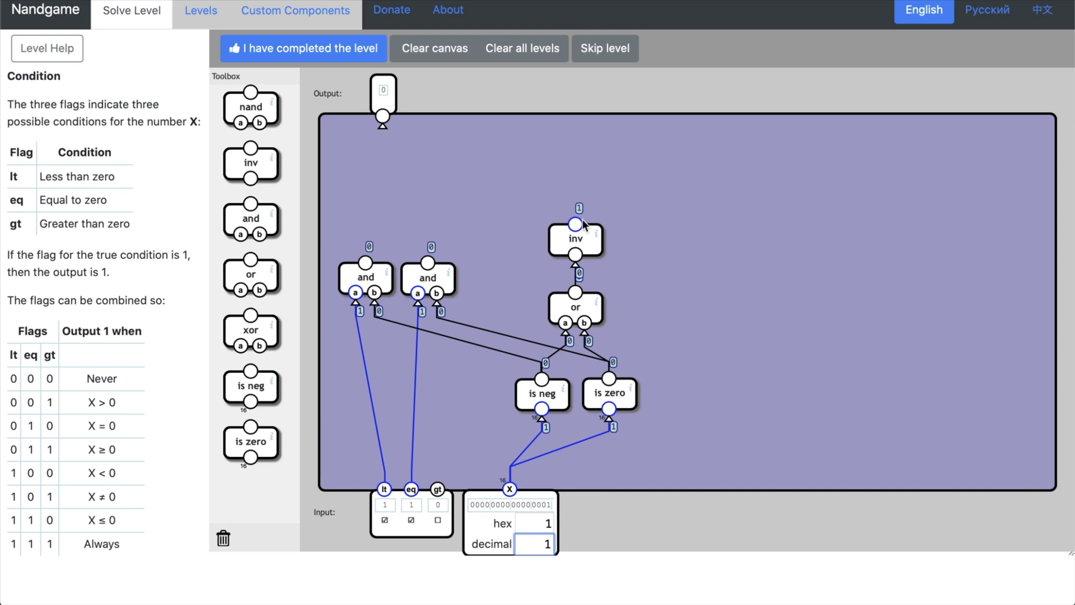
left_click_drag(613, 387, 560, 448)
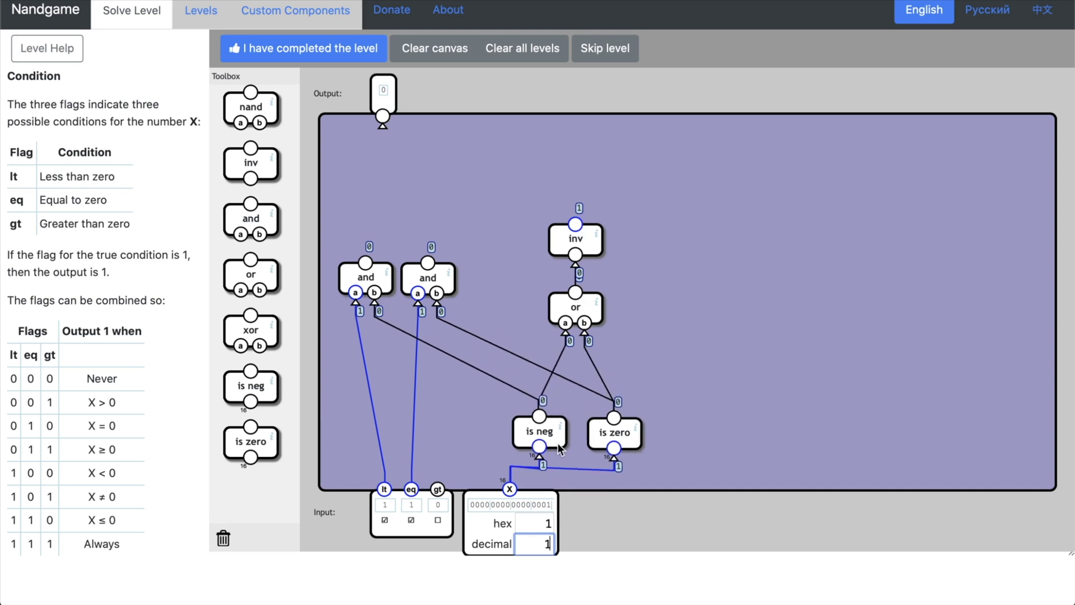
Step: Lower the or and inv gates, add a third and gate fed by the inverter, and turn gt on
left_click_drag(597, 315, 599, 370)
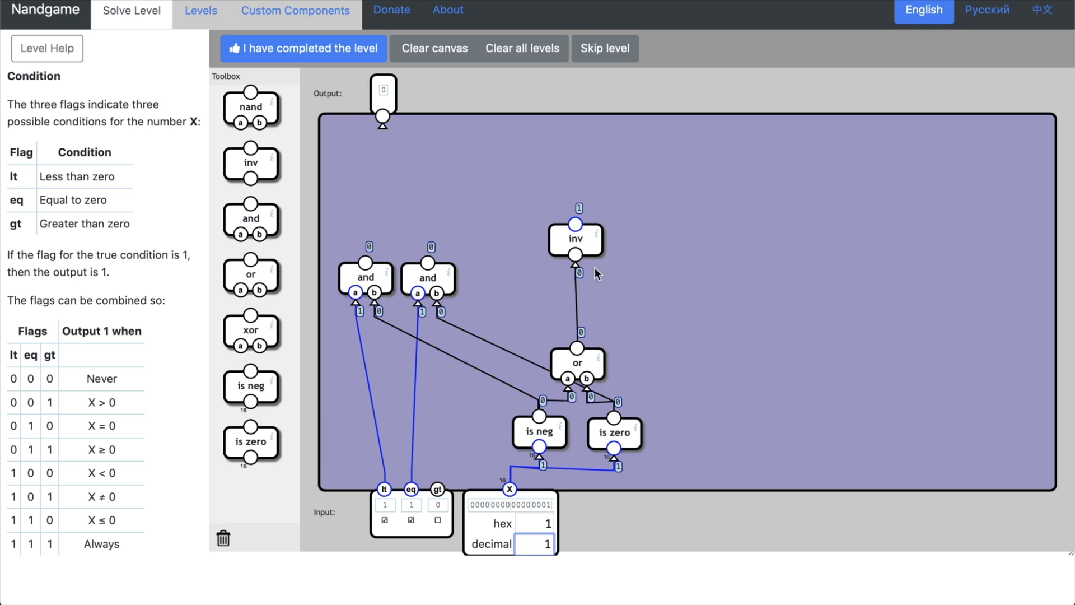
left_click_drag(597, 256, 601, 312)
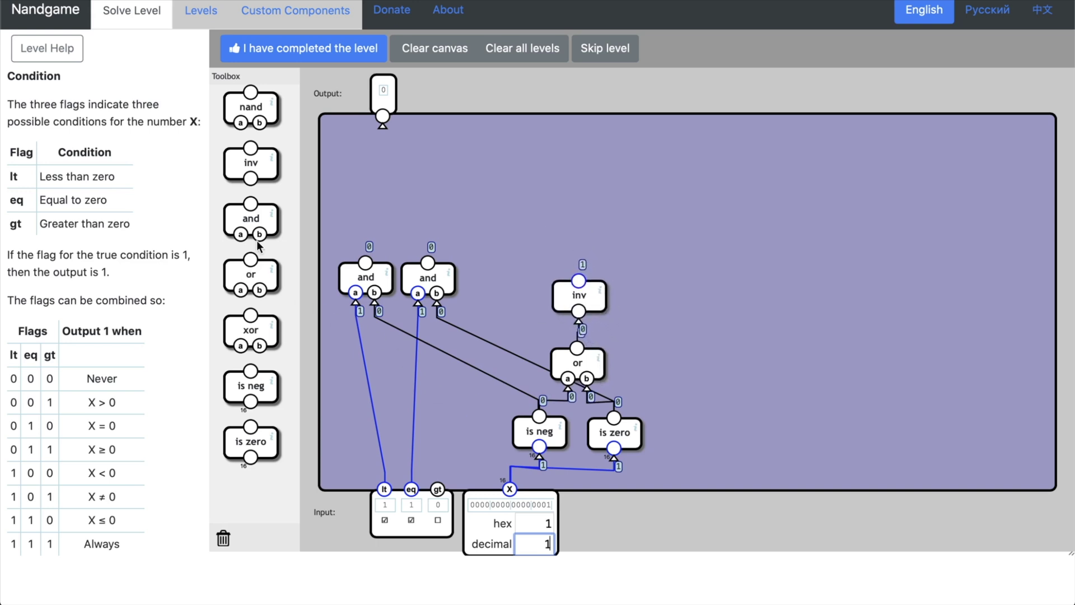
mouse_move(271, 227)
left_mouse_down()
mouse_move(459, 287)
mouse_move(508, 286)
mouse_move(437, 489)
left_mouse_up()
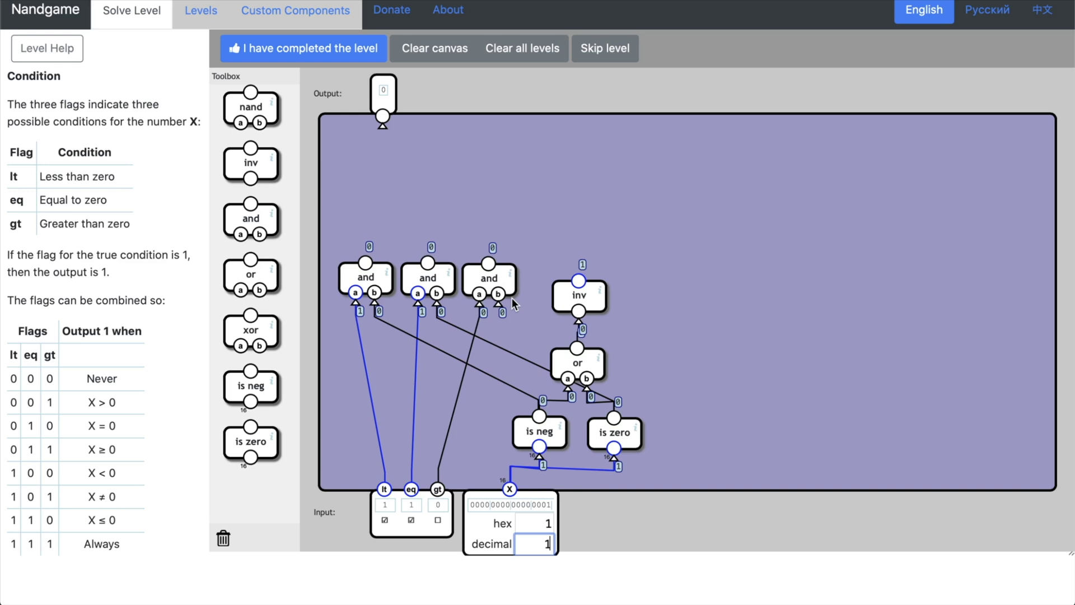
left_click_drag(498, 305, 579, 281)
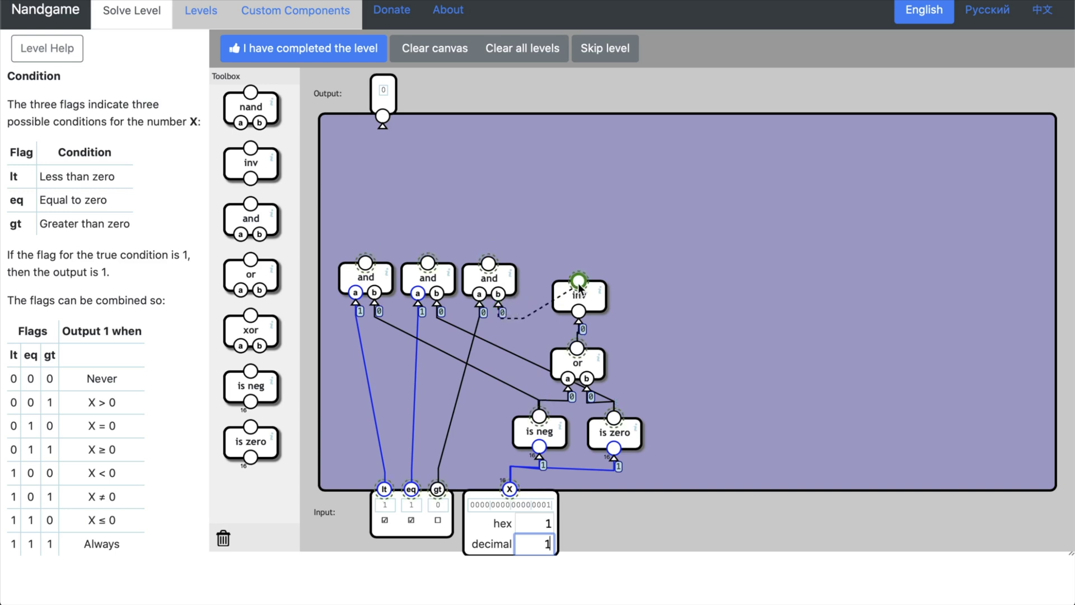
left_click(438, 520)
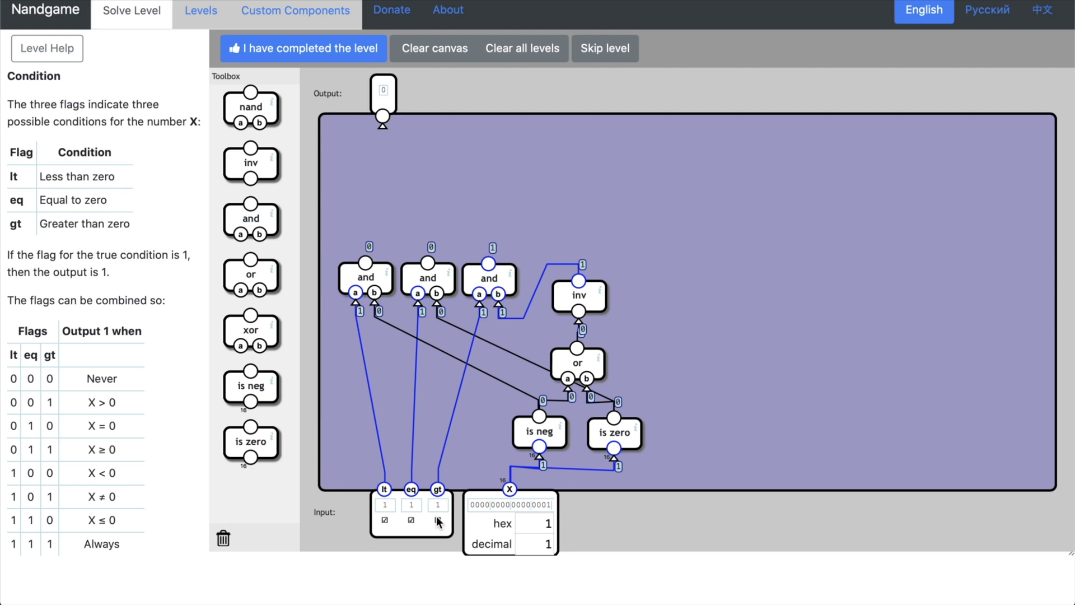
left_click(437, 520)
left_click(437, 520)
Step: Combine the three and outputs through two or gates and wire the top or to Output
left_click_drag(356, 303, 413, 311)
left_click_drag(263, 286, 365, 262)
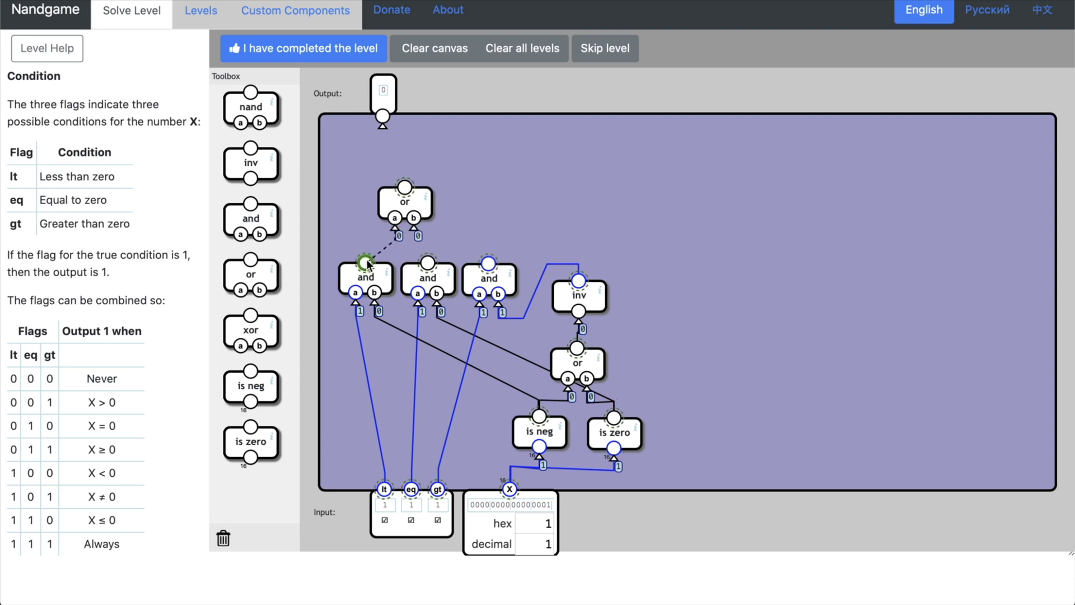
left_click_drag(417, 235, 428, 263)
left_click_drag(274, 288, 488, 263)
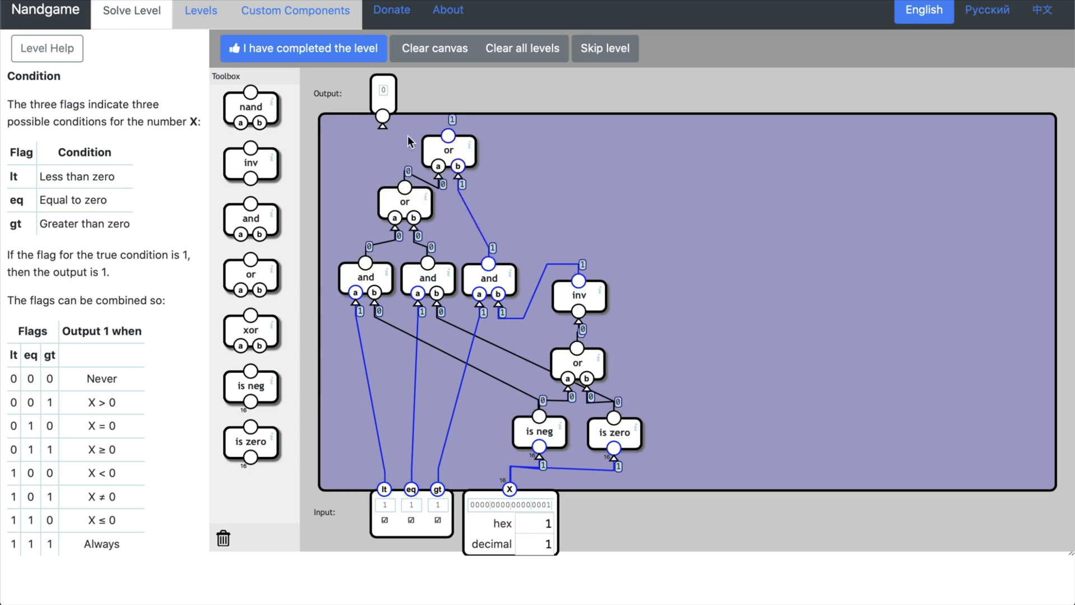
left_click_drag(382, 128, 447, 136)
Step: Set X's decimal value to -123 (hex ff85), with the output still reading 1
double_click(535, 541)
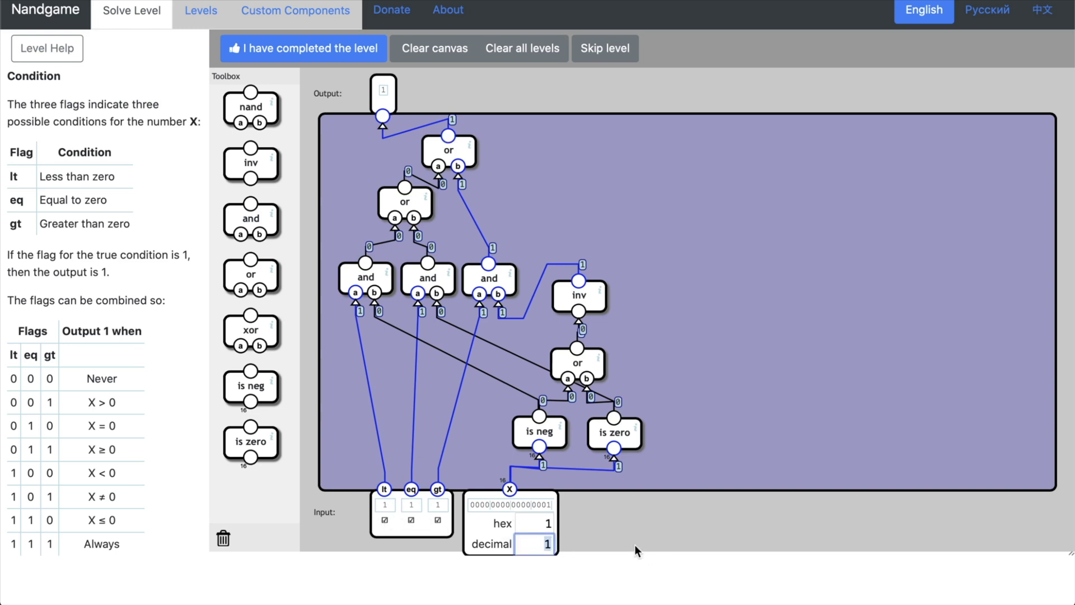
type("0")
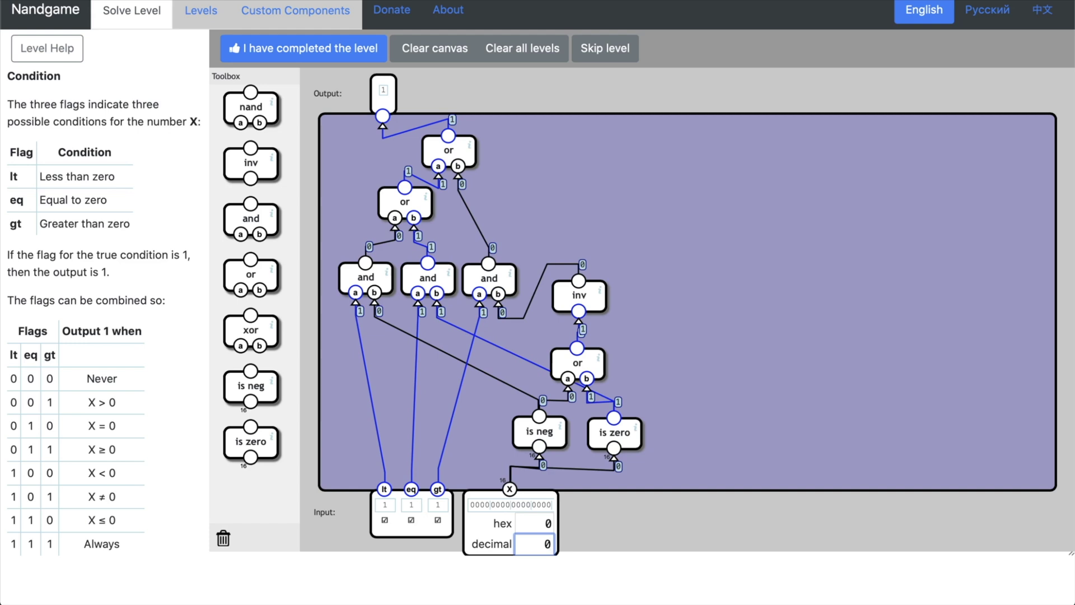
left_click_drag(524, 543, 611, 546)
type("-123")
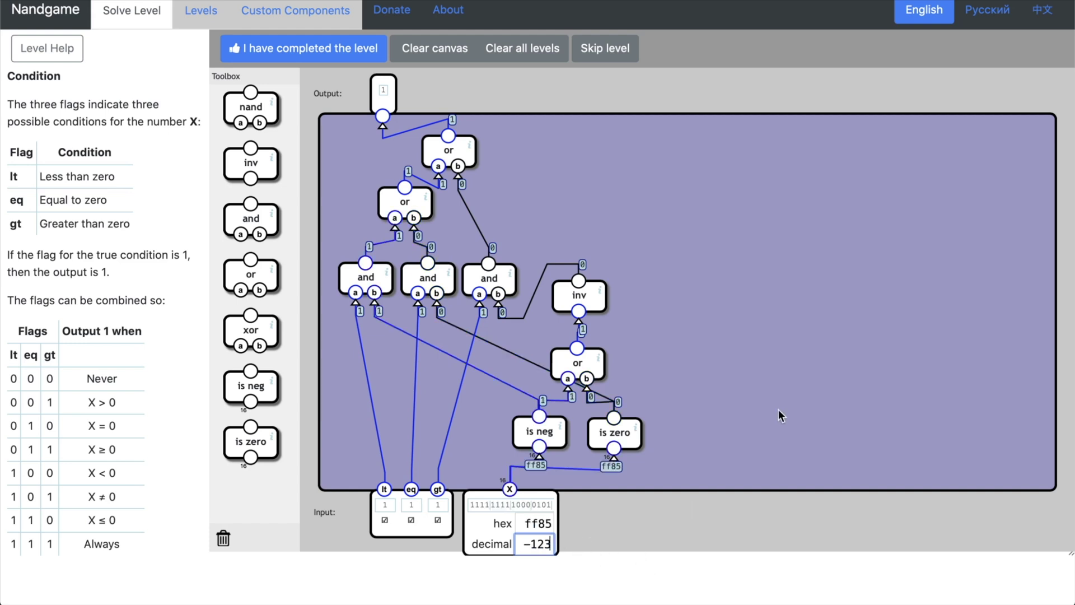
left_click(827, 371)
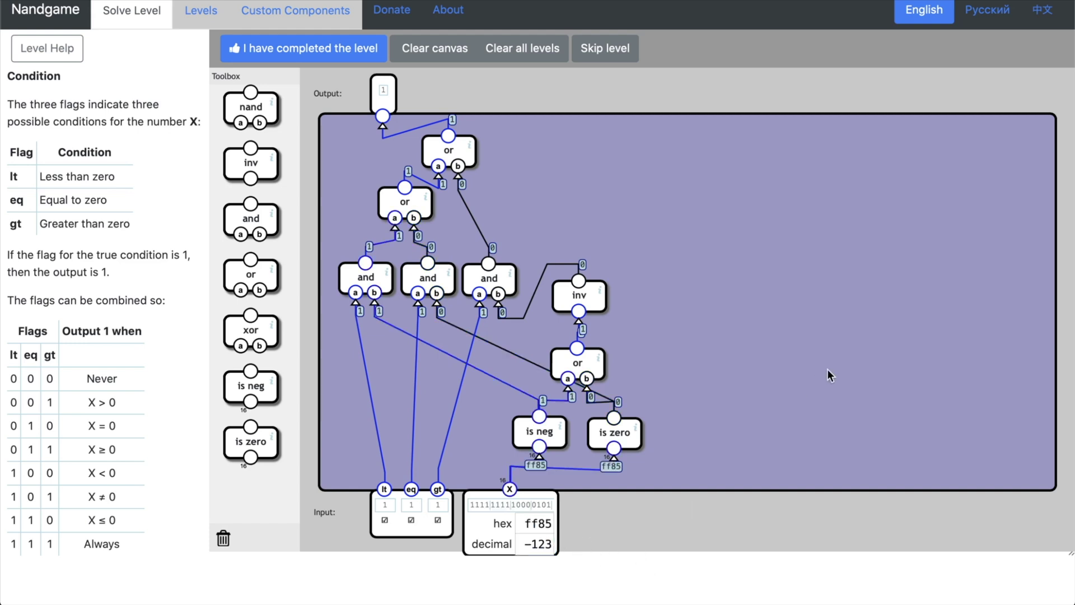
Step: Submit the Condition circuit for checking and move on to the Combined Memory level
left_click(289, 55)
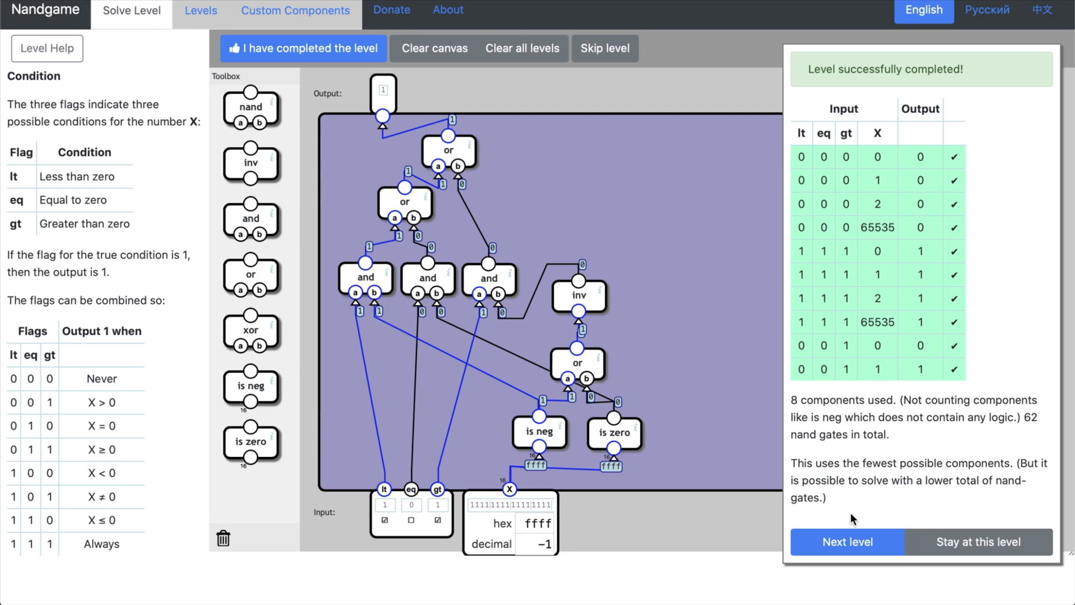
left_click(855, 542)
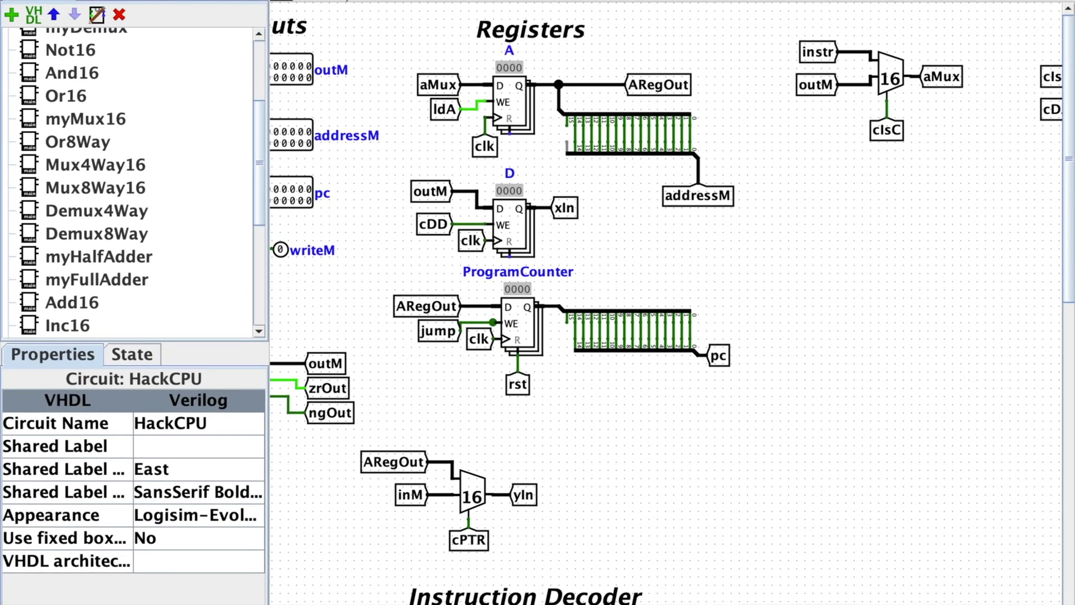
left_click_drag(1070, 604, 1070, 597)
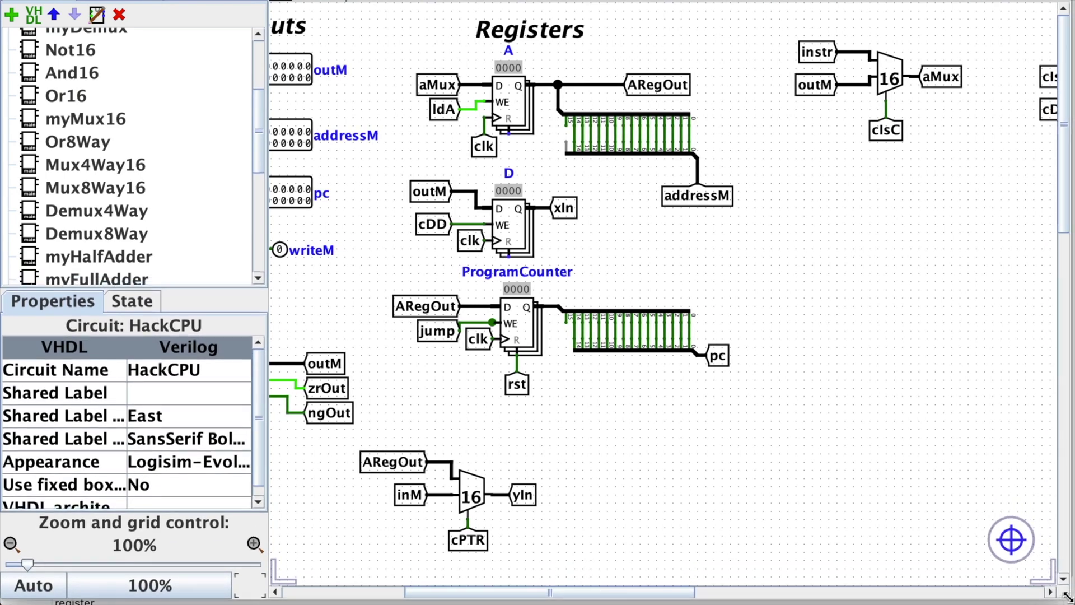
left_click_drag(662, 592, 542, 592)
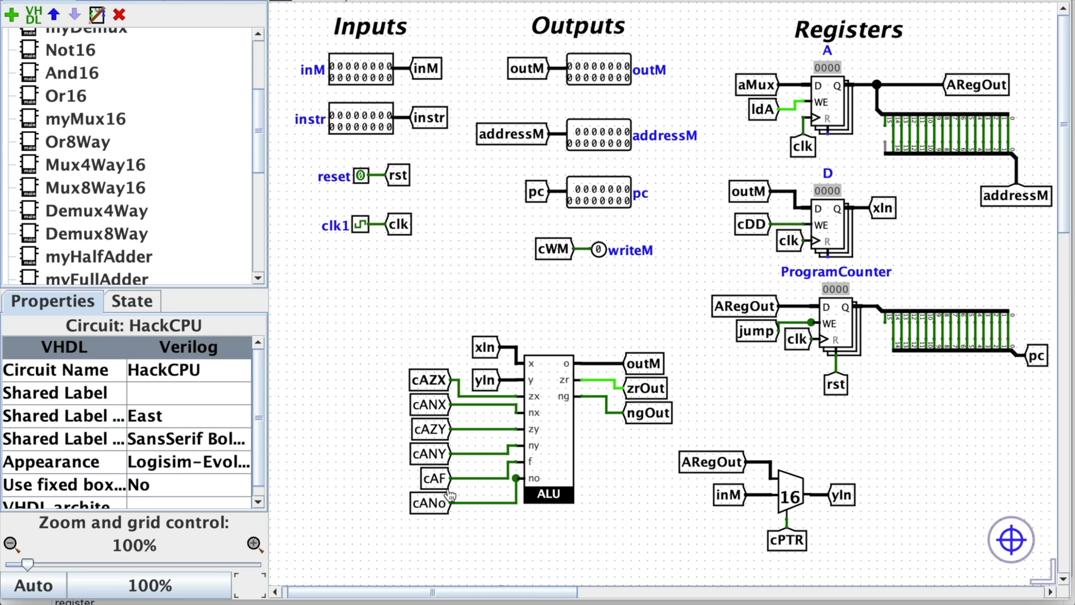
left_click_drag(465, 591, 468, 559)
scroll(502, 468, "down", 10)
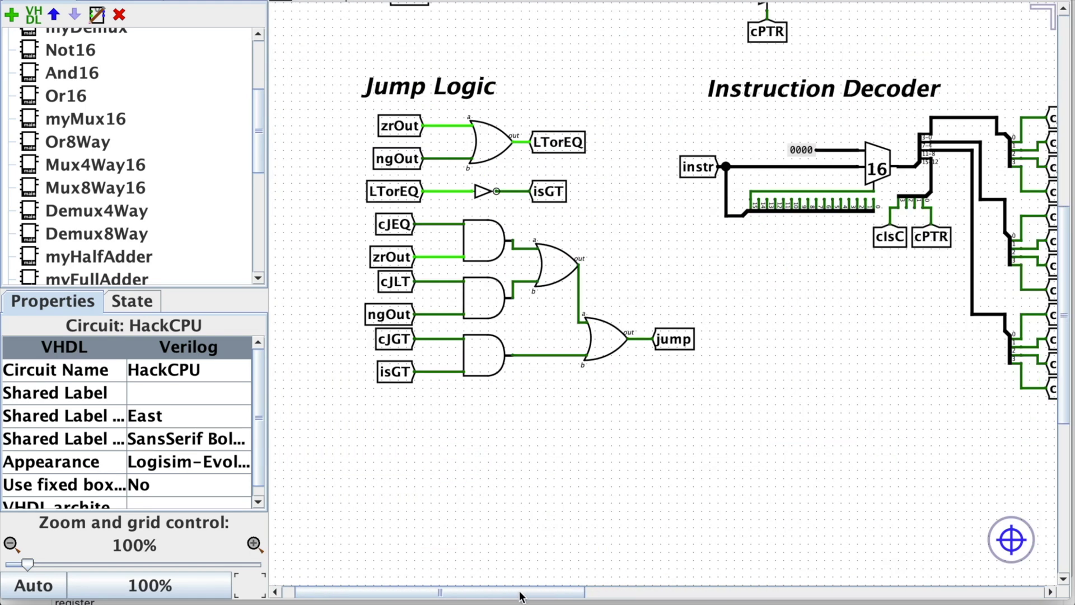
left_click_drag(522, 589, 498, 582)
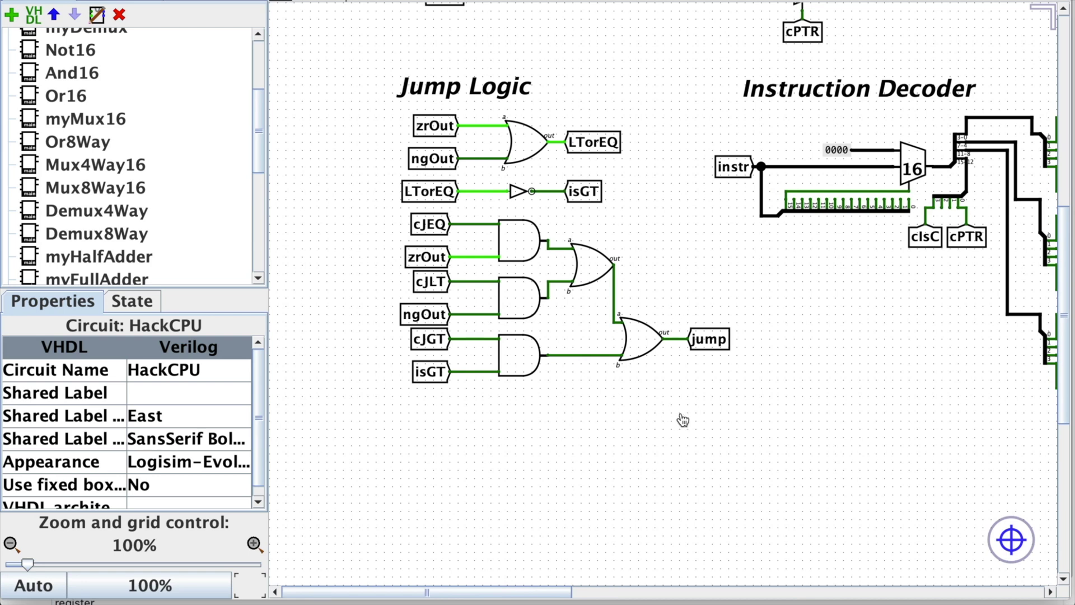
scroll(746, 392, "down", 5)
scroll(746, 392, "up", 15)
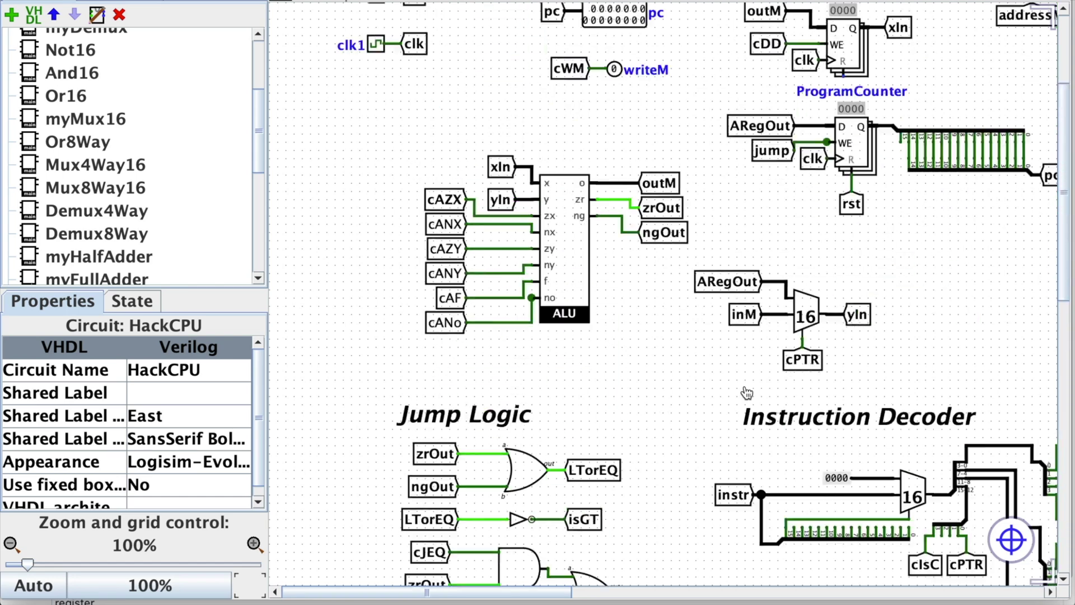
left_click_drag(525, 593, 655, 598)
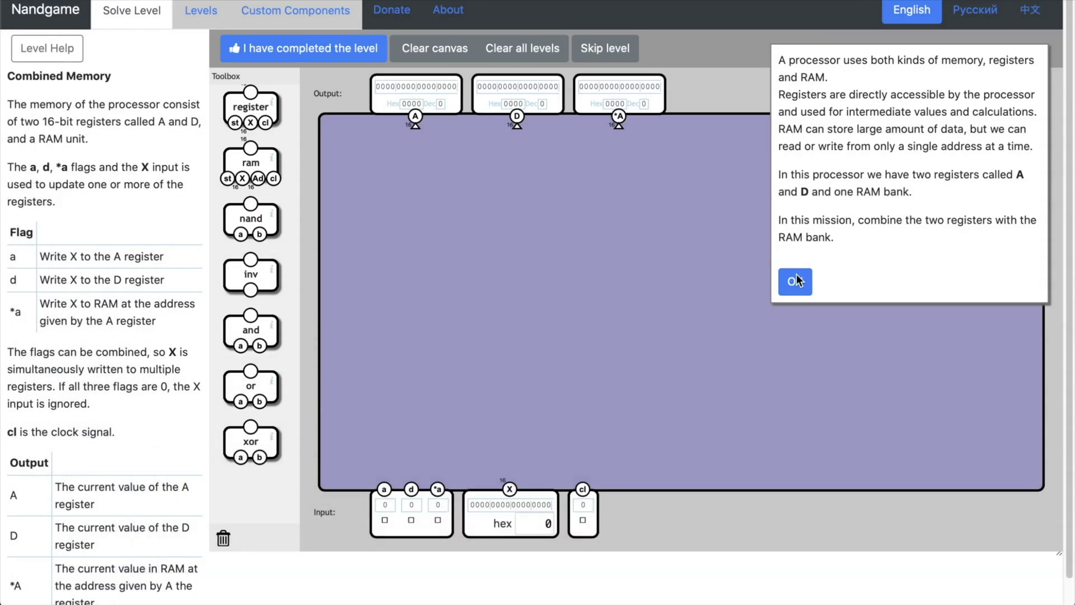
Step: Dismiss the Combined Memory intro and highlight the *a flag's description about writing X to RAM
left_click(794, 281)
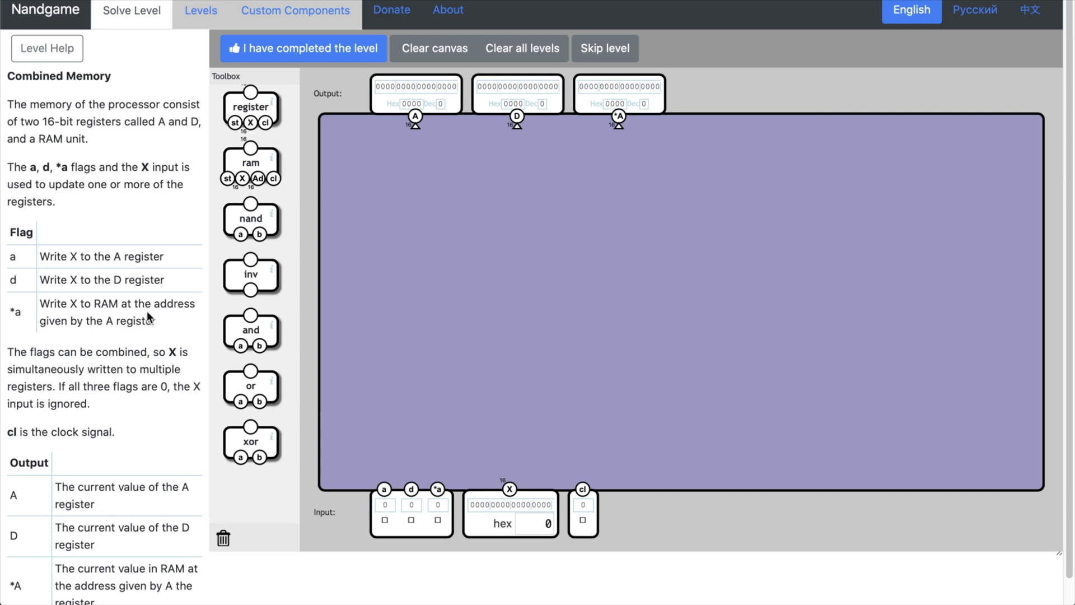
left_click_drag(168, 320, 42, 302)
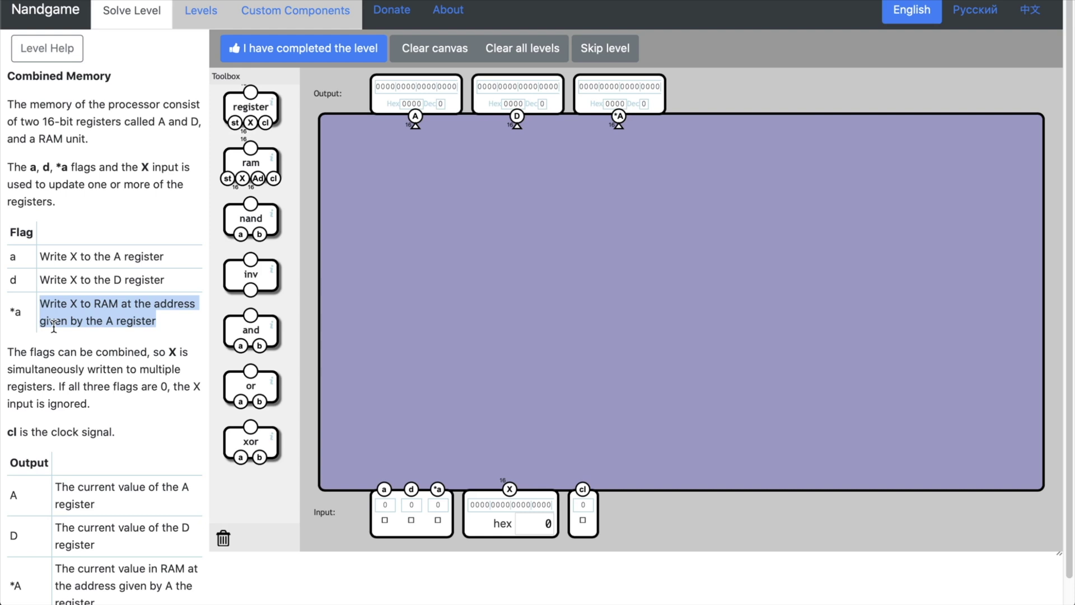
scroll(53, 327, "down", 1)
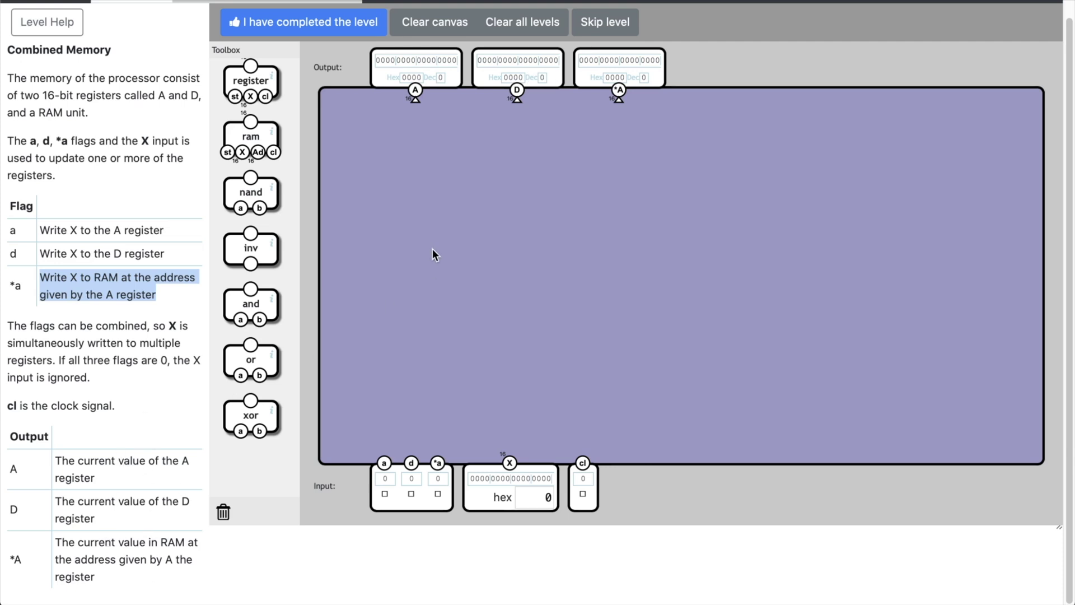
Step: Place two register components and a RAM unit side by side, checking the register's info box
left_click_drag(252, 82, 482, 312)
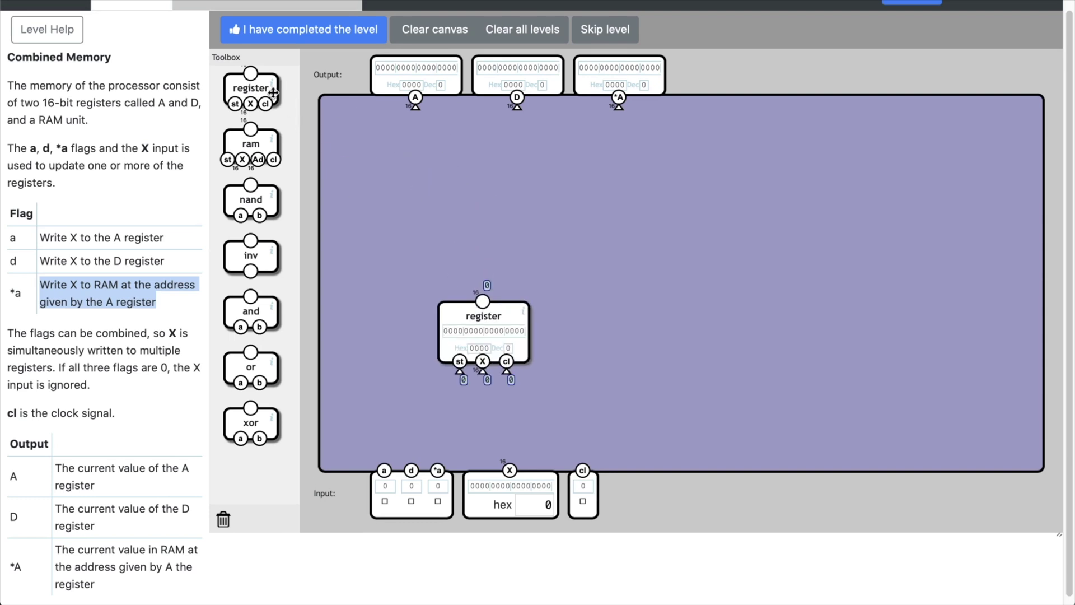
left_click_drag(262, 88, 571, 317)
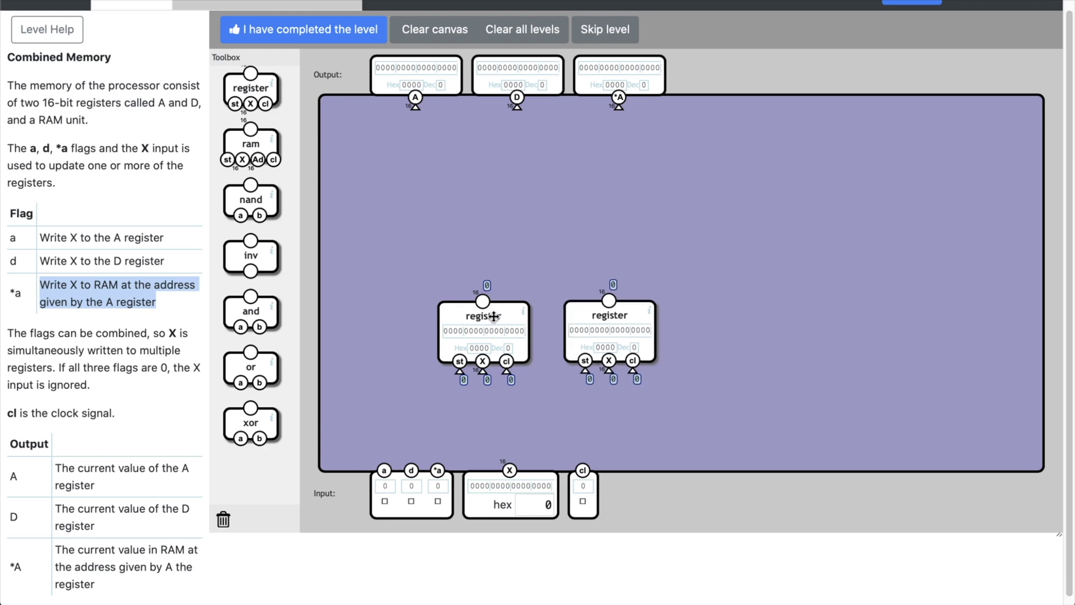
left_click(524, 312)
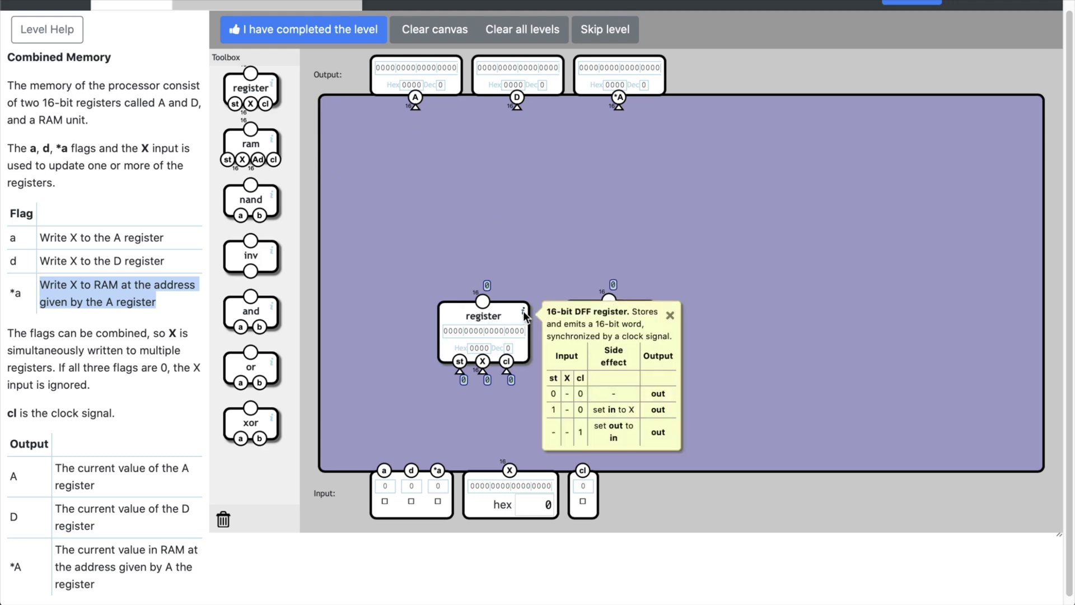
left_click(669, 315)
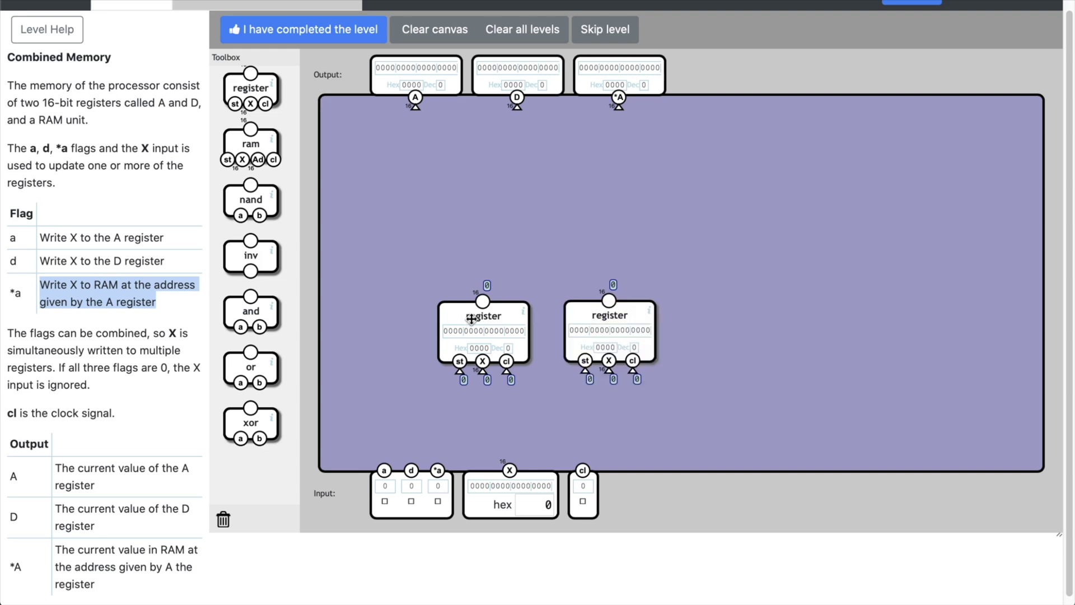
left_click_drag(251, 144, 691, 295)
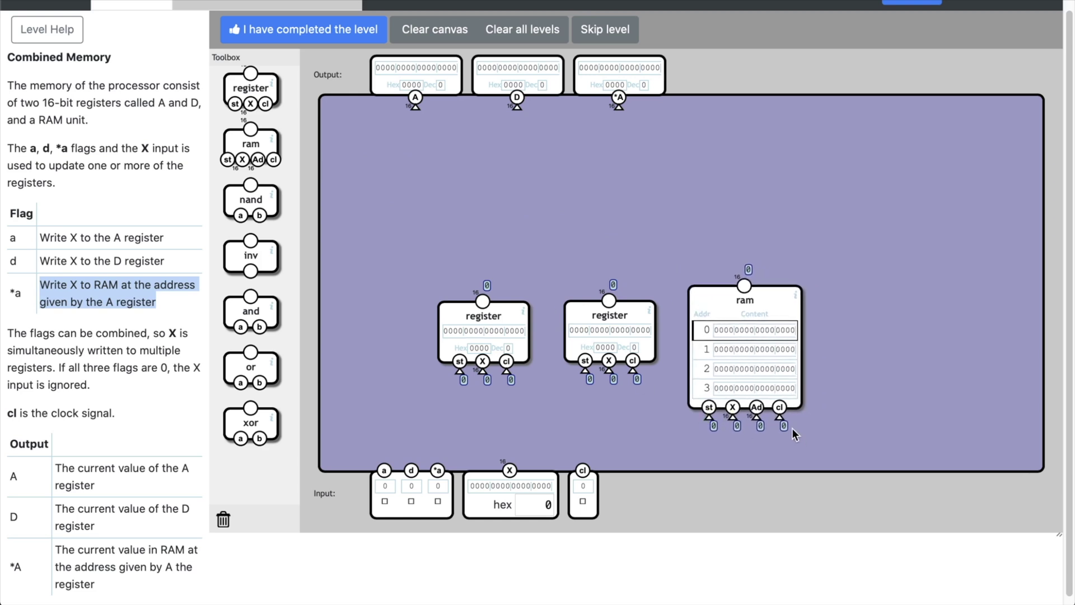
Step: Wire the cl input to the clock pins of the RAM and both registers
left_click_drag(778, 418, 580, 473)
left_click_drag(634, 376, 582, 472)
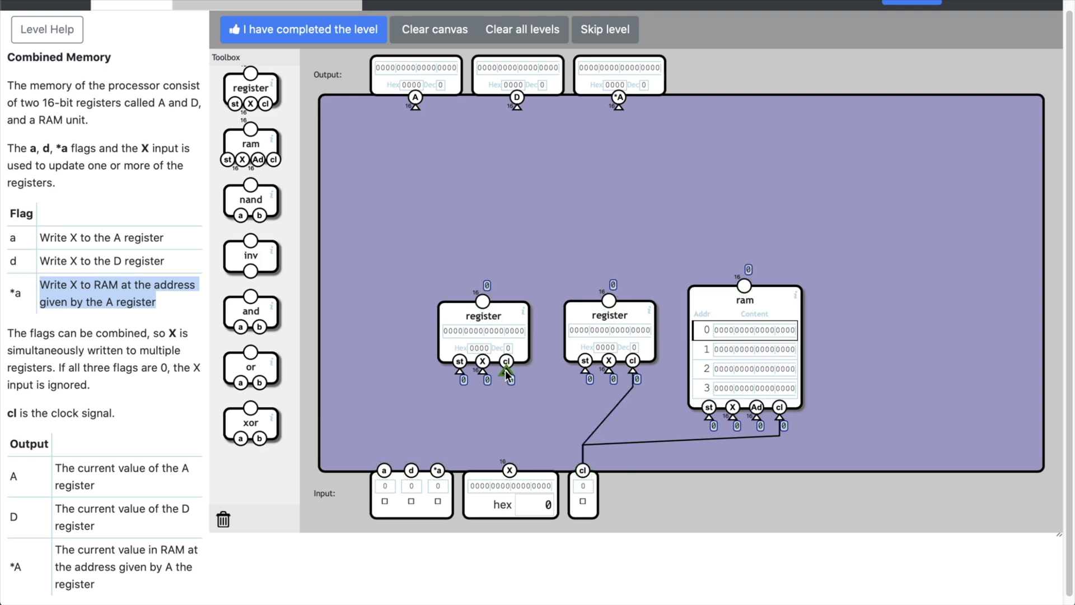
left_click_drag(507, 374, 572, 451)
left_click_drag(508, 371, 572, 455)
left_click_drag(508, 374, 582, 470)
left_click(523, 312)
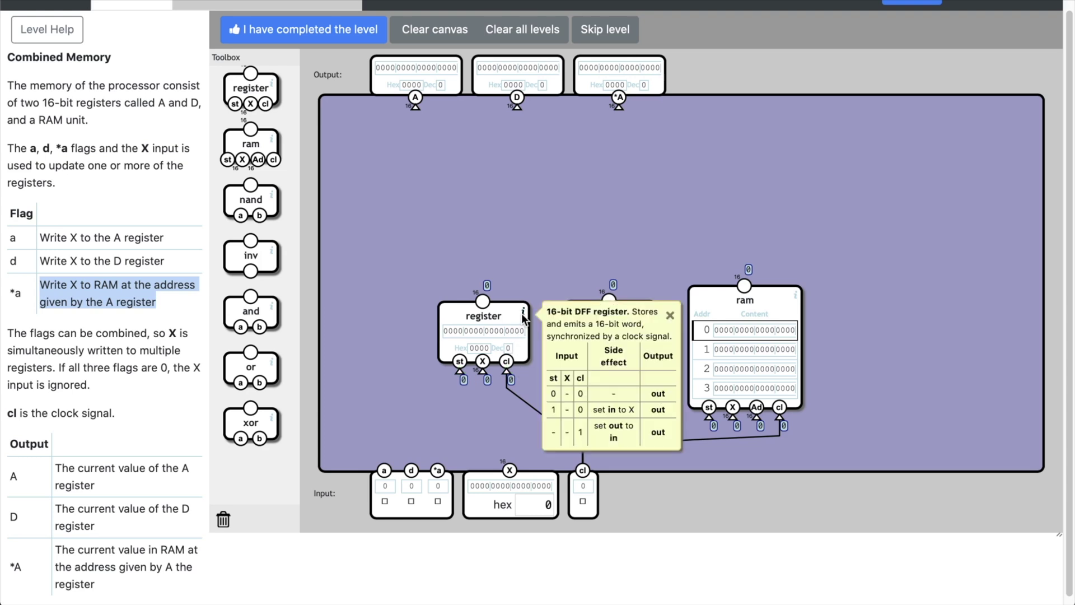
left_click(670, 317)
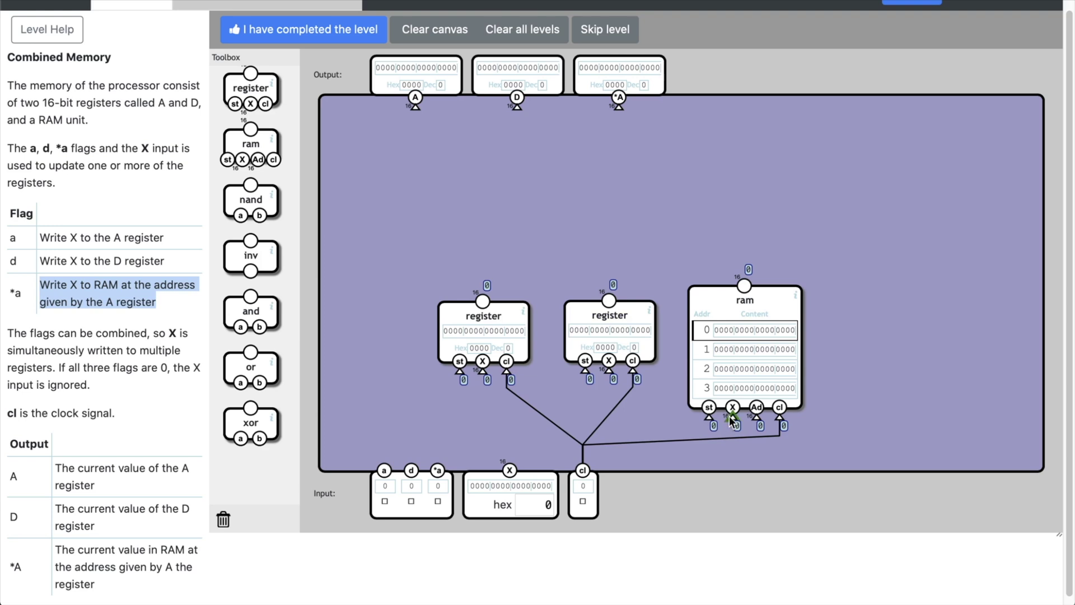
Step: Connect the X input to the data pins of the RAM and both registers
left_click_drag(732, 420, 510, 470)
left_click_drag(610, 362, 509, 470)
mouse_move(484, 373)
left_mouse_down()
mouse_move(474, 370)
mouse_move(486, 369)
mouse_move(510, 469)
left_mouse_up()
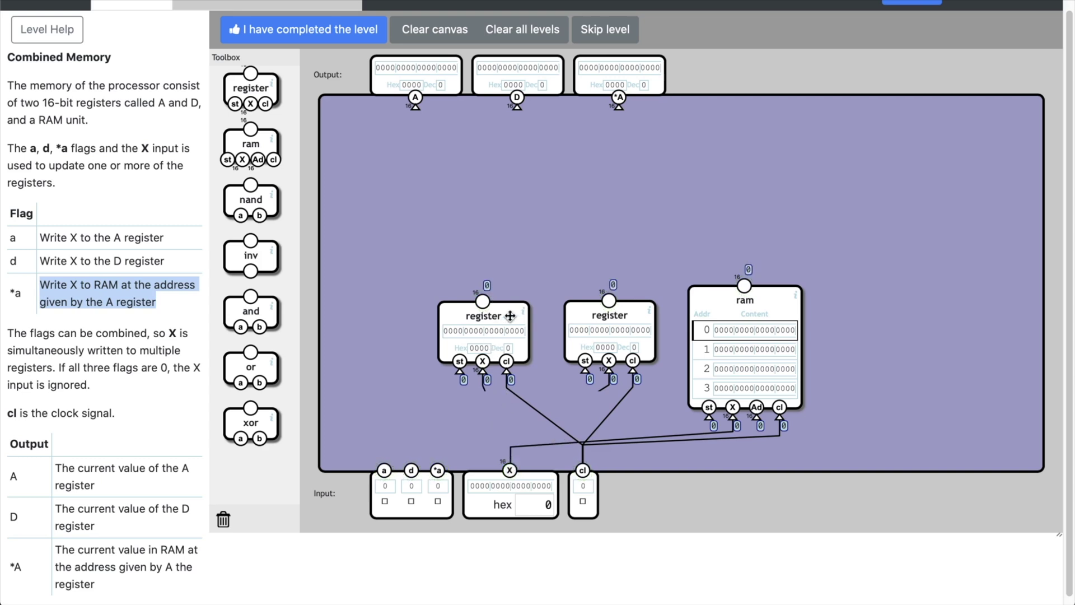
left_click_drag(507, 313, 496, 306)
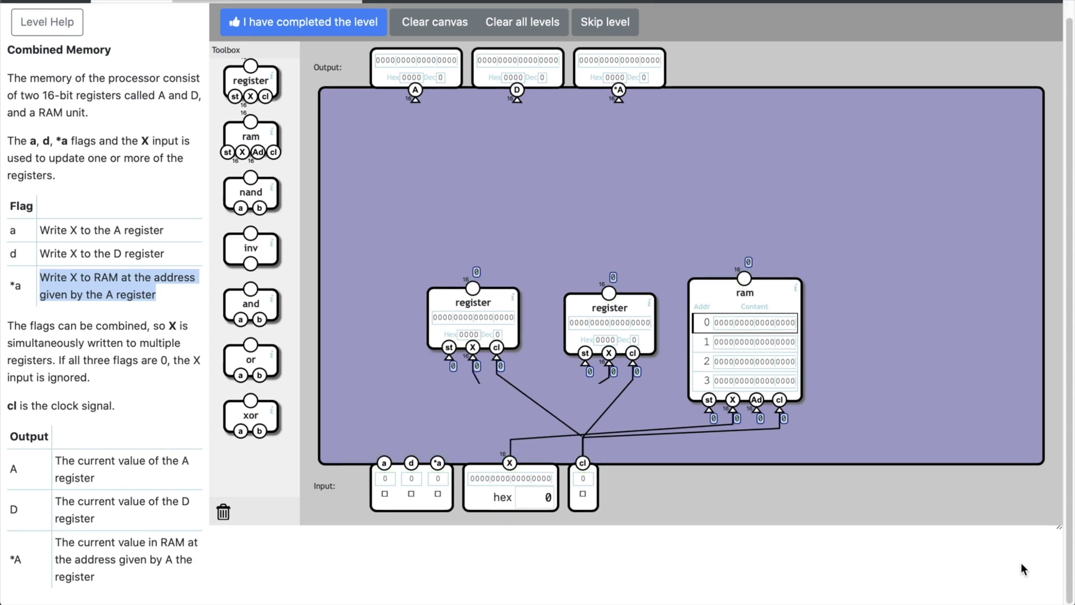
Step: Nudge the middle register left and start a wire from the left register's st pin
scroll(1020, 562, "up", 1)
left_click_drag(1070, 594, 1071, 601)
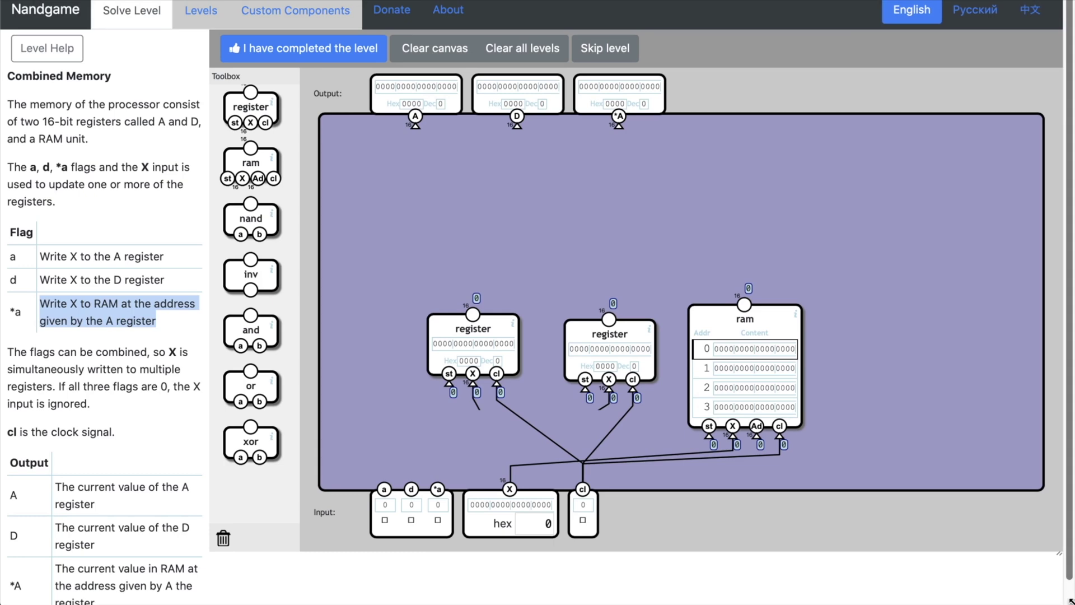
scroll(1071, 601, "down", 1)
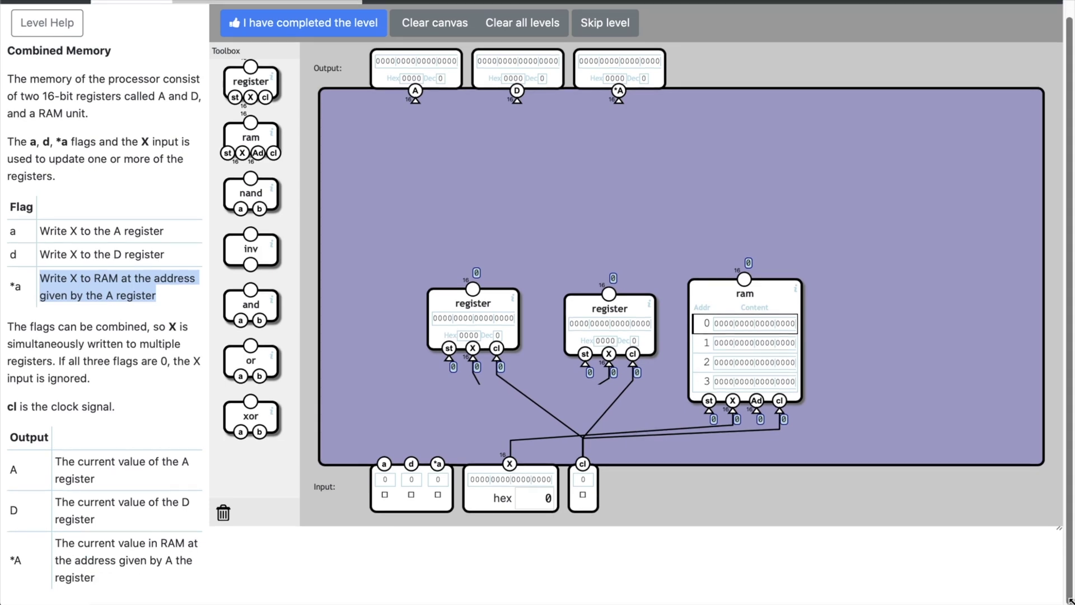
scroll(1071, 602, "up", 1)
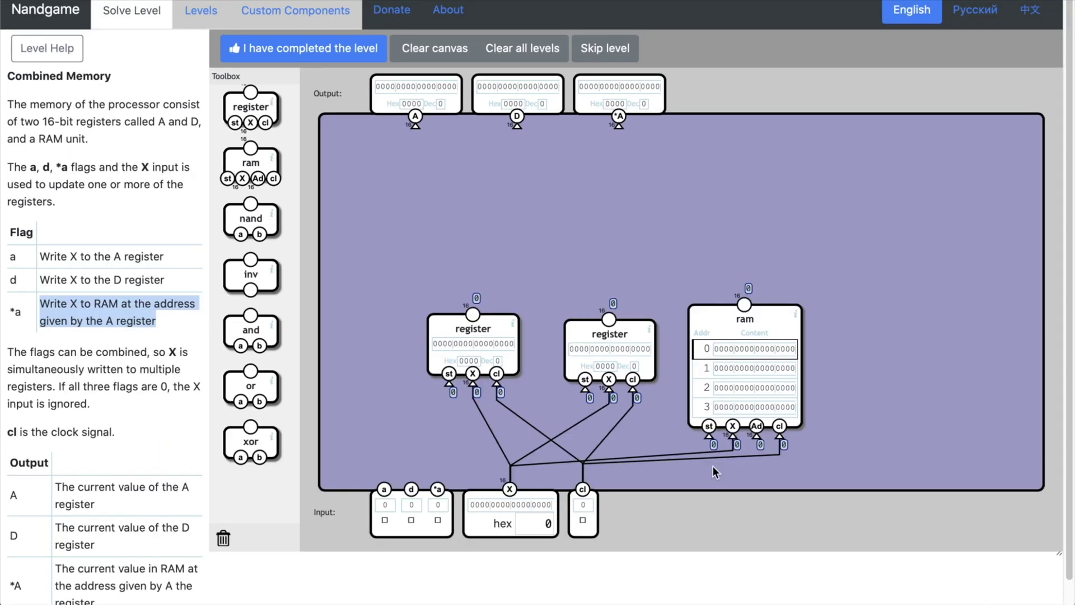
left_click_drag(568, 322, 555, 312)
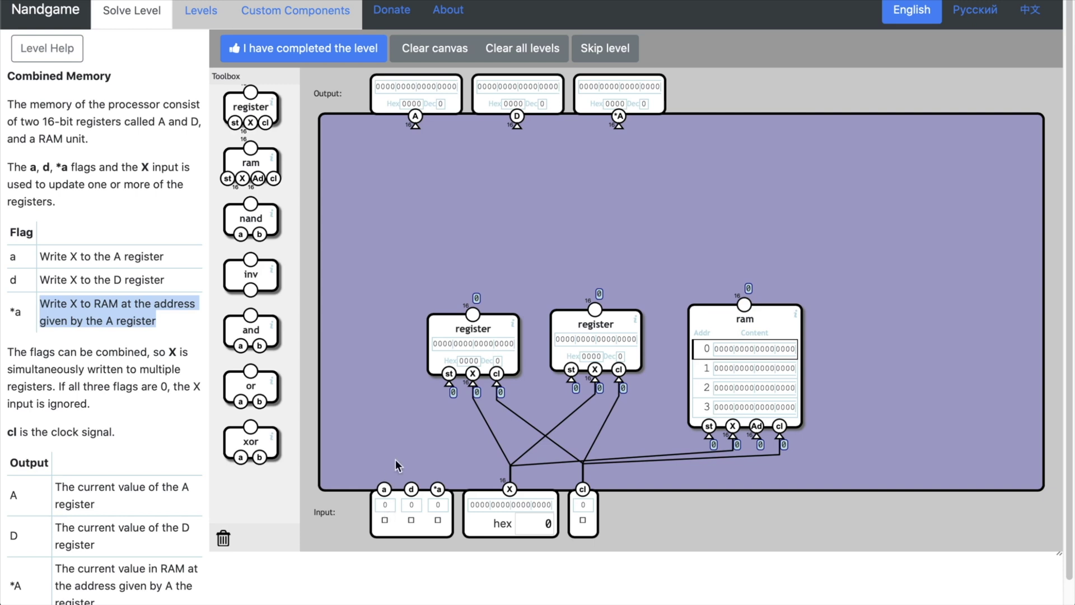
left_click_drag(448, 385, 384, 488)
Step: Rearrange the registers and RAM, then wire output A to the left register and D to the middle one
left_click_drag(566, 381, 412, 488)
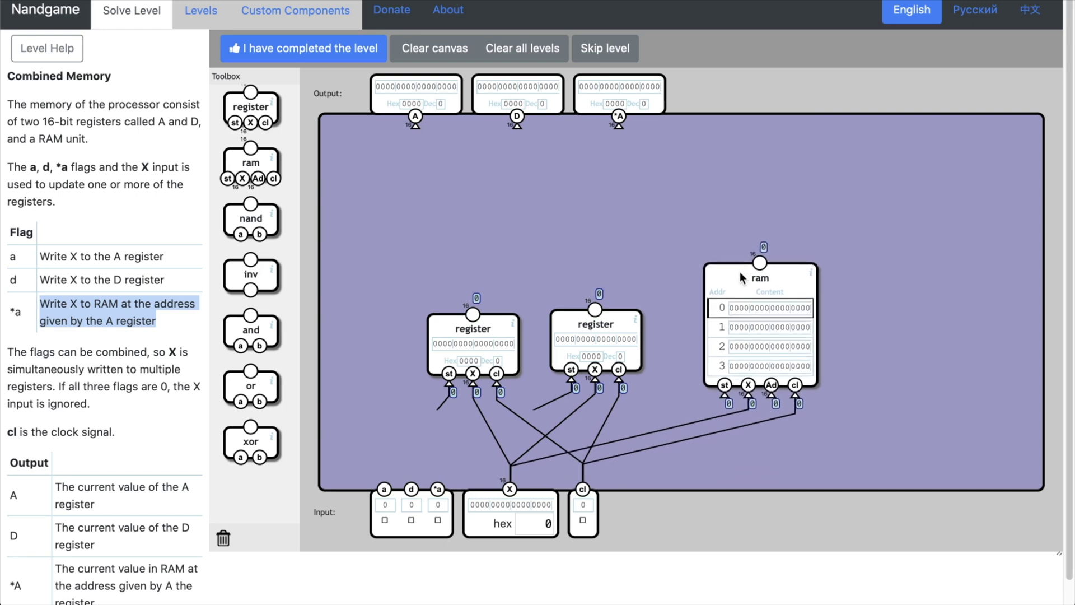
left_click_drag(740, 271, 751, 251)
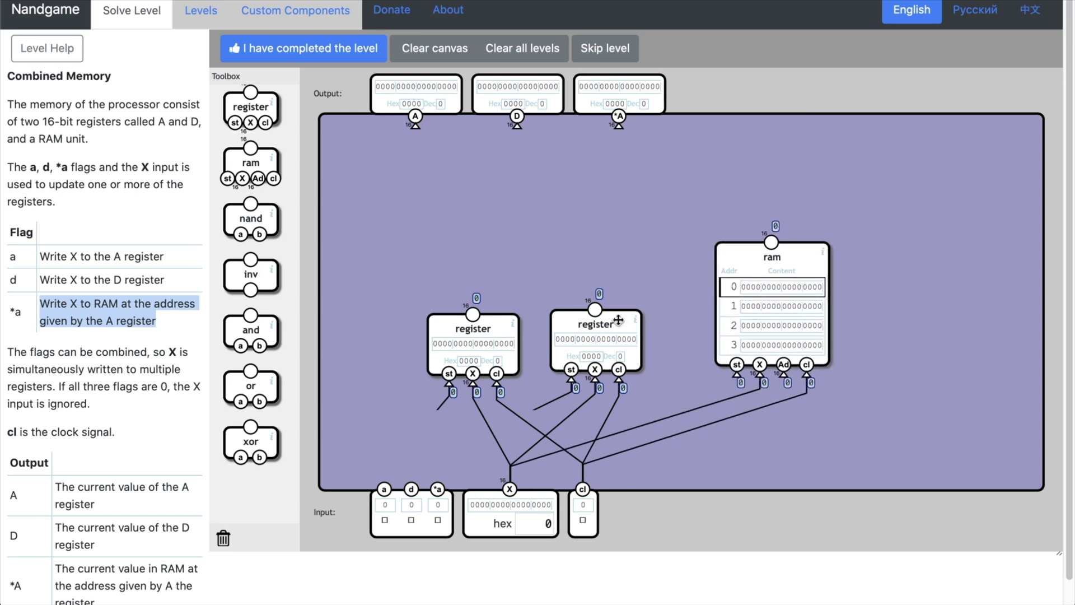
left_click_drag(618, 320, 621, 316)
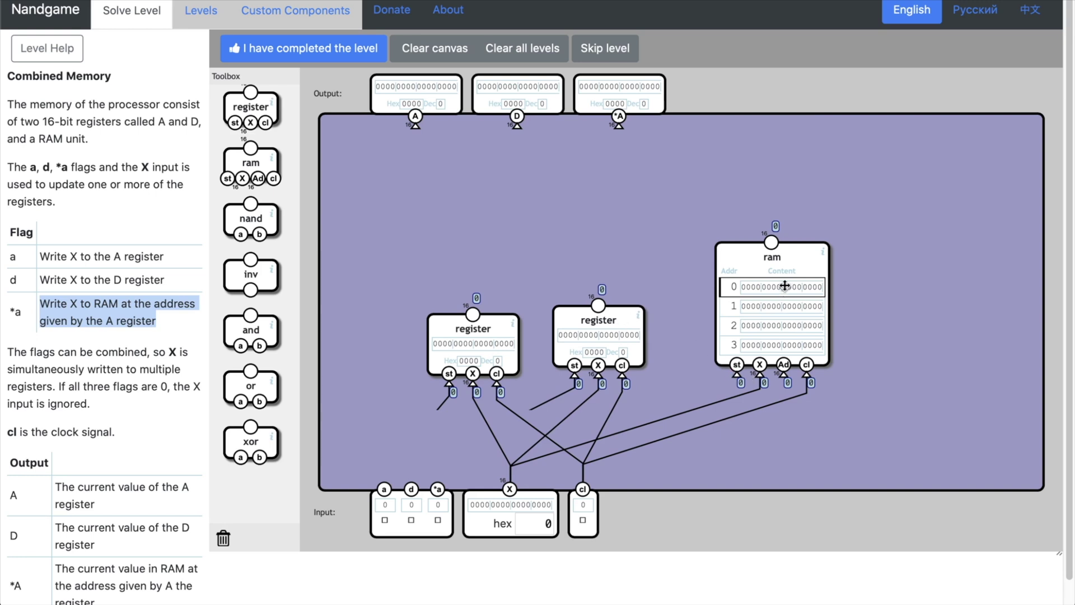
left_click_drag(784, 285, 787, 294)
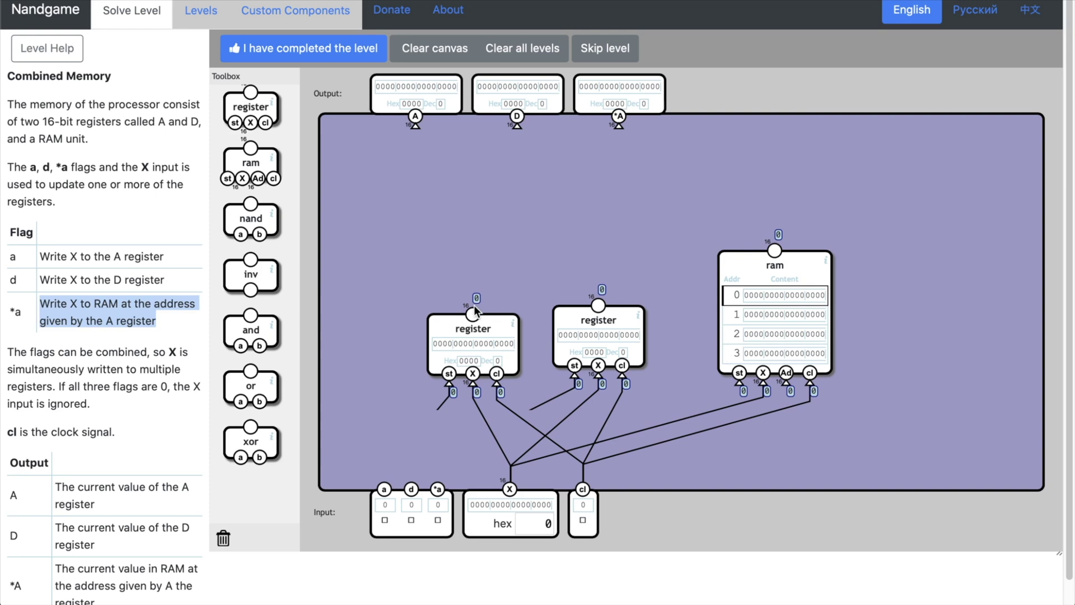
left_click_drag(493, 318, 463, 294)
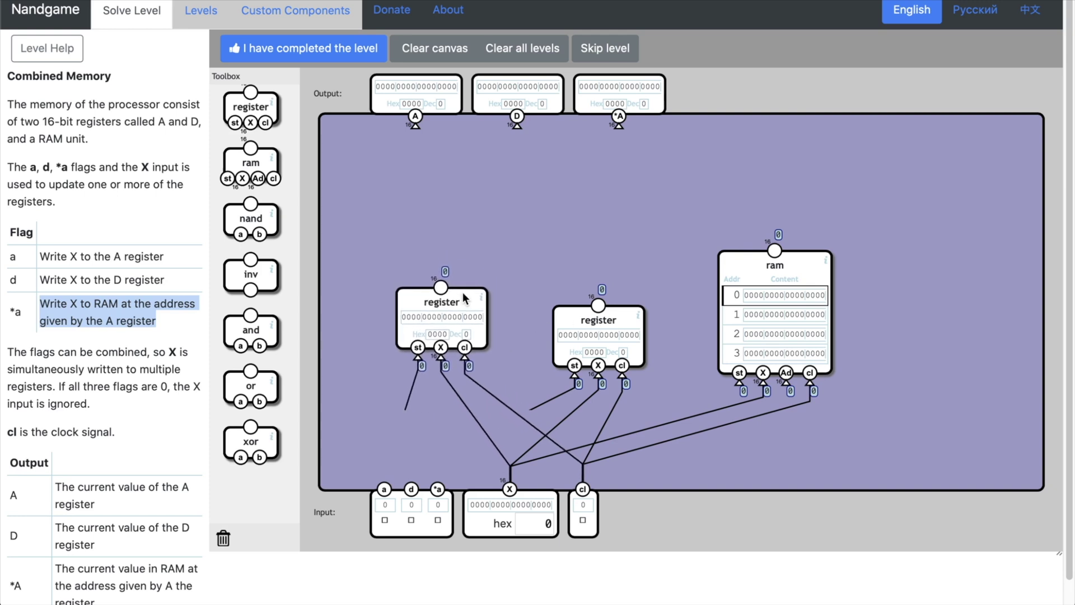
left_click_drag(566, 323, 541, 303)
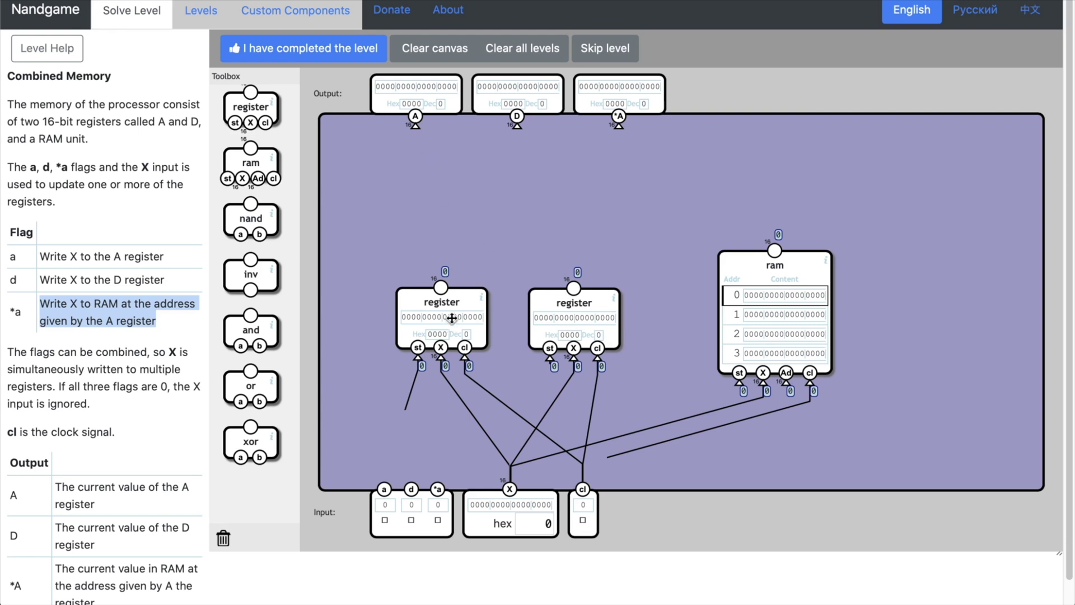
left_click_drag(415, 124, 441, 287)
left_click_drag(515, 128, 572, 287)
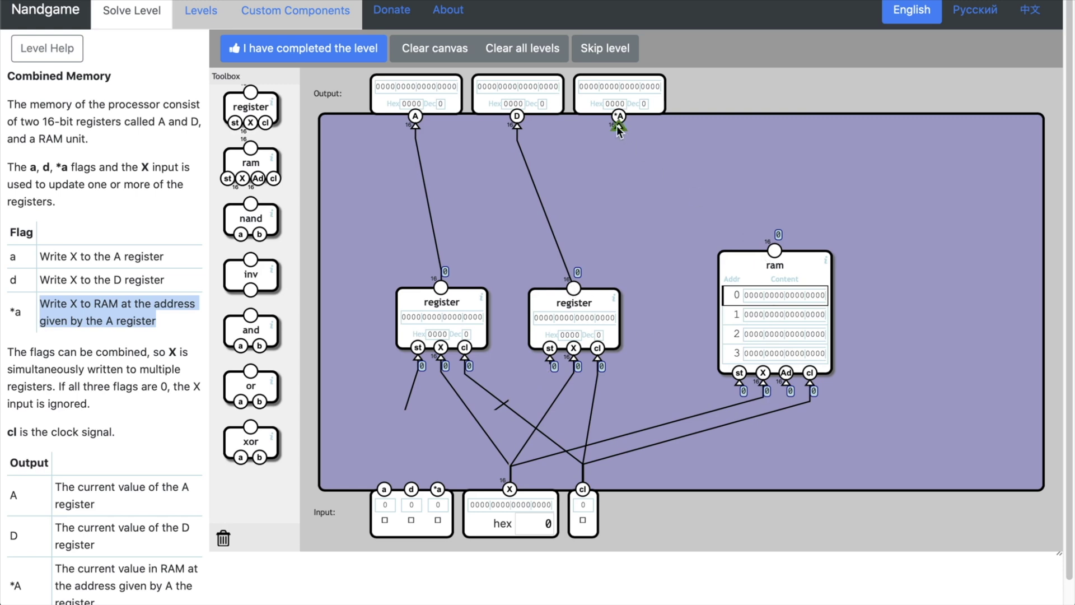
Step: Wire the *A output to the RAM's value, move the RAM up-left, and start its st and Ad wires
left_click_drag(617, 125, 774, 253)
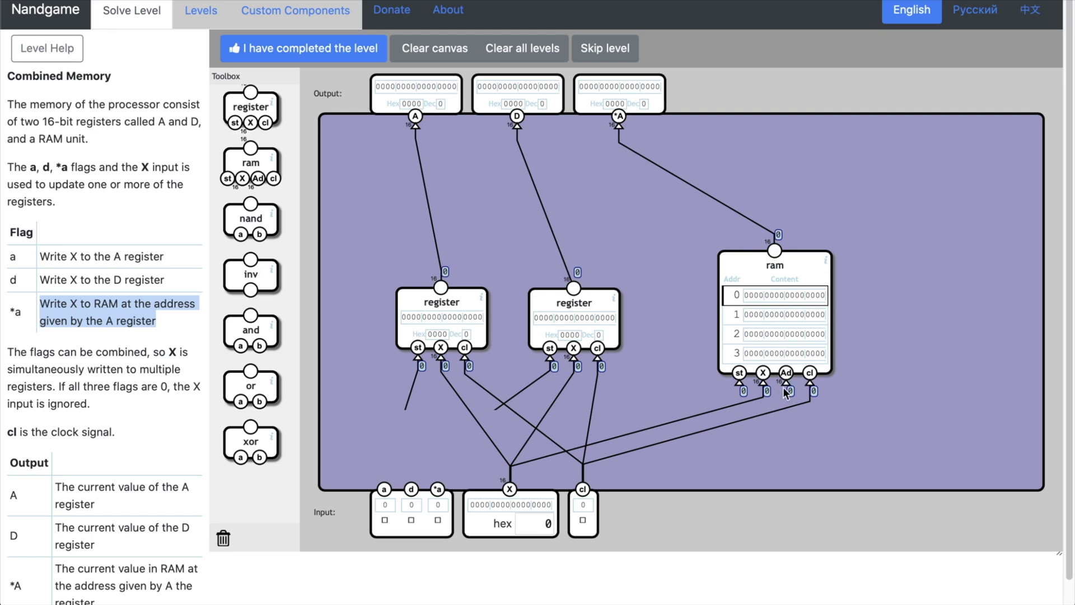
left_click_drag(783, 386, 747, 388)
left_click_drag(744, 261, 706, 213)
left_click_drag(700, 334, 623, 376)
left_click_drag(747, 334, 694, 365)
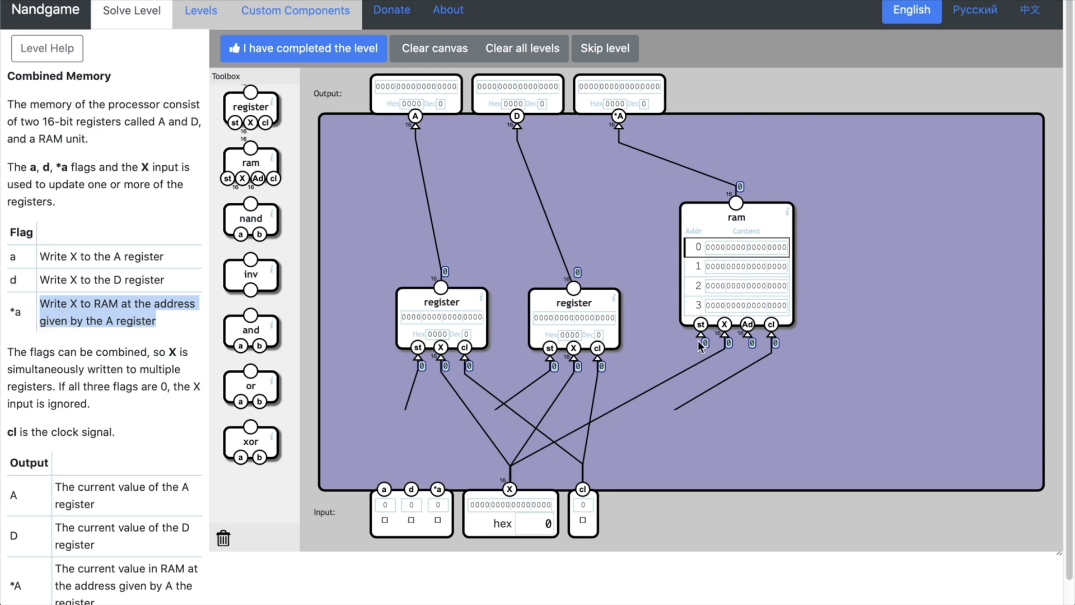
Step: Connect the RAM's st pin to the *a flag and its Ad pin to the A register's output
left_click_drag(700, 336, 437, 491)
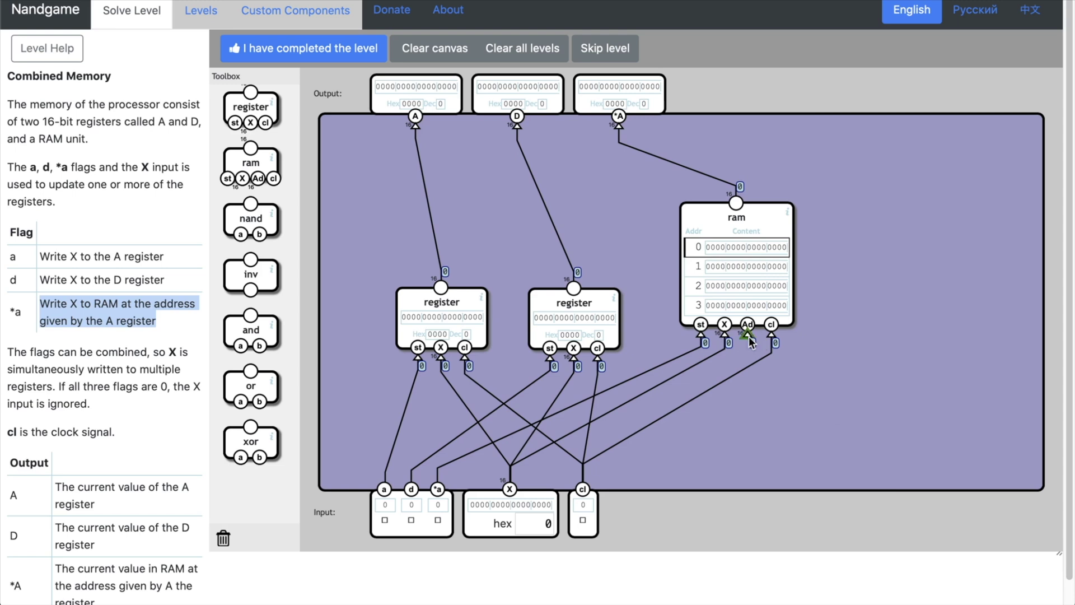
left_click_drag(748, 336, 442, 291)
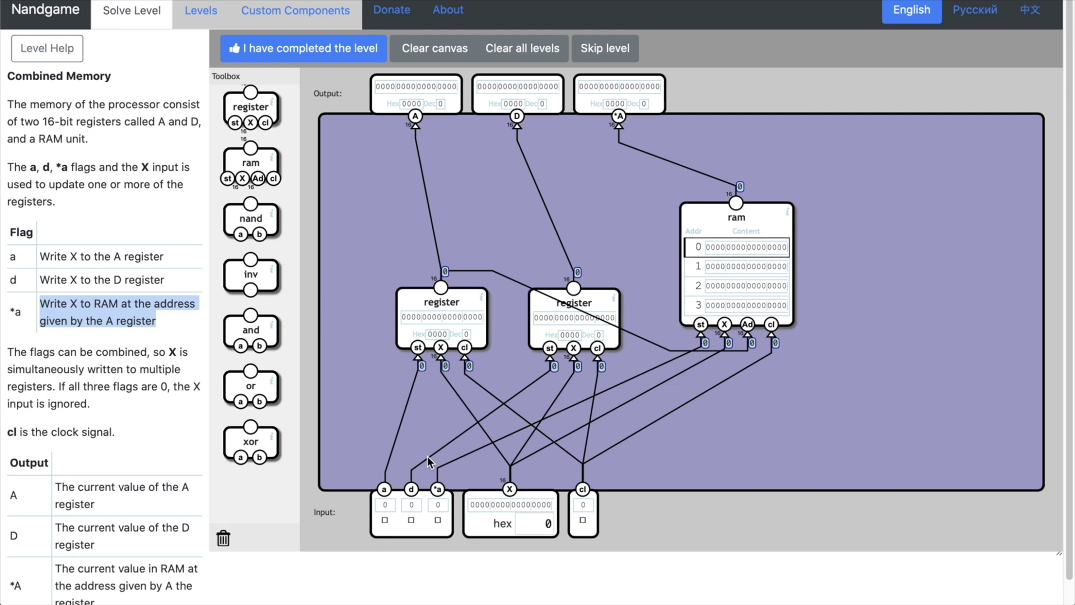
Step: Turn on *a and a, set X to 3, and pulse the clock to store 3 in A and RAM
left_click(438, 520)
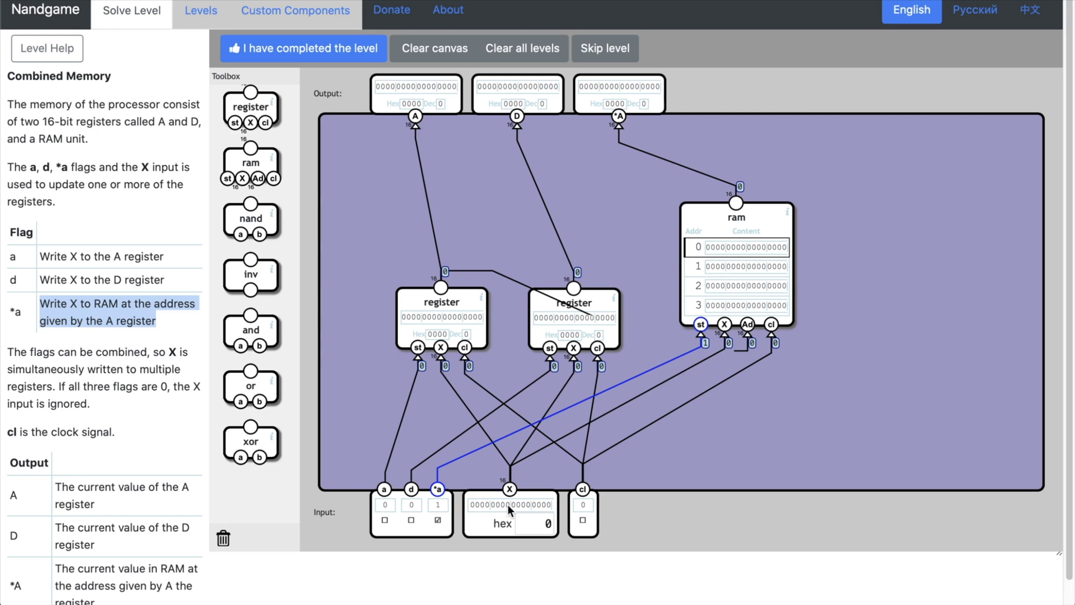
left_click(386, 520)
left_click(528, 524)
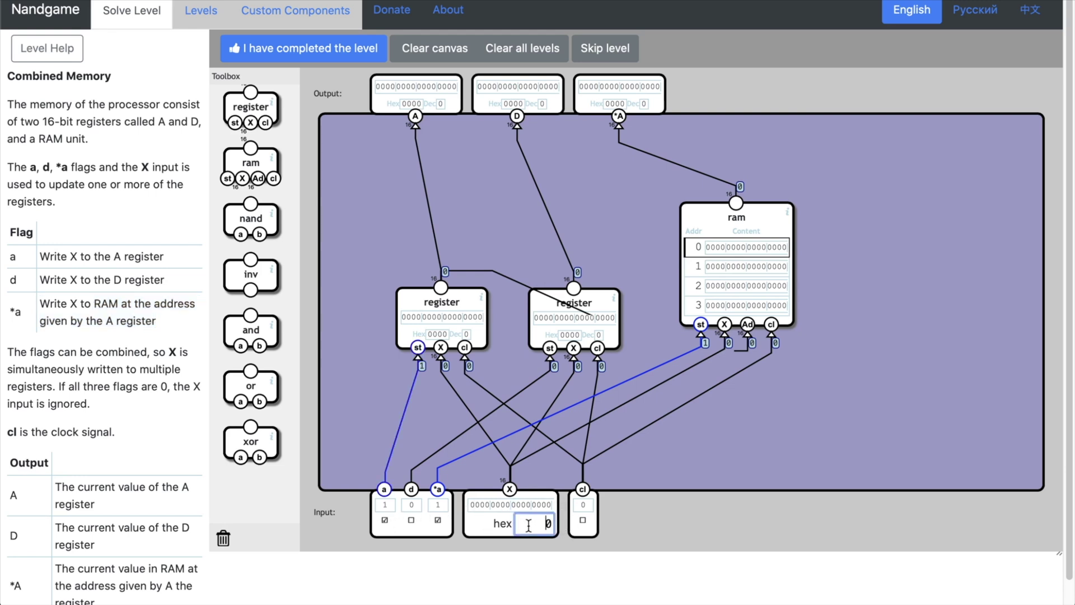
double_click(547, 524)
type("3")
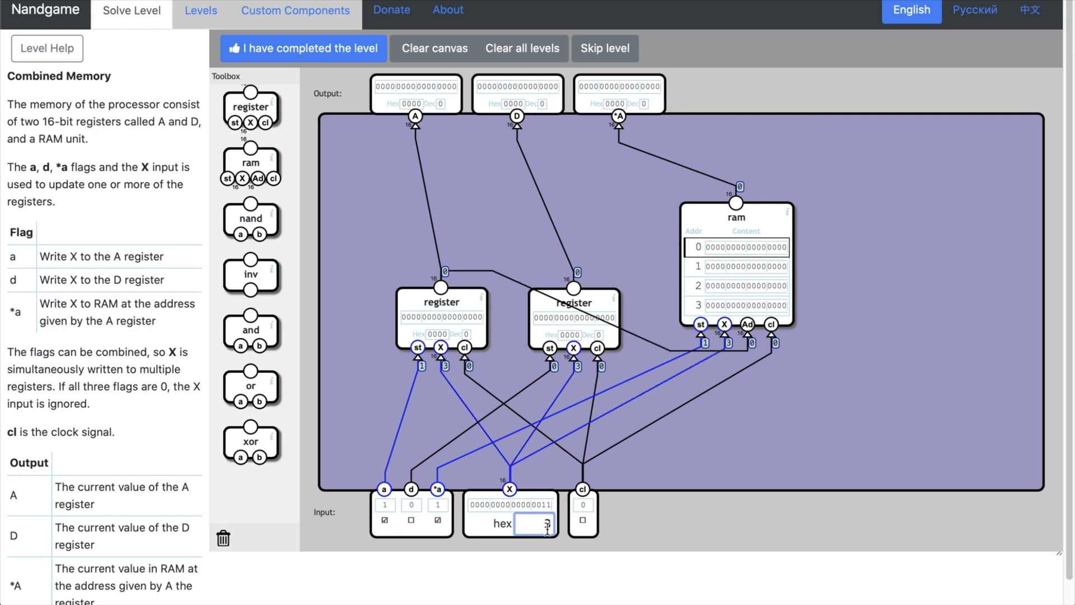
left_click(582, 520)
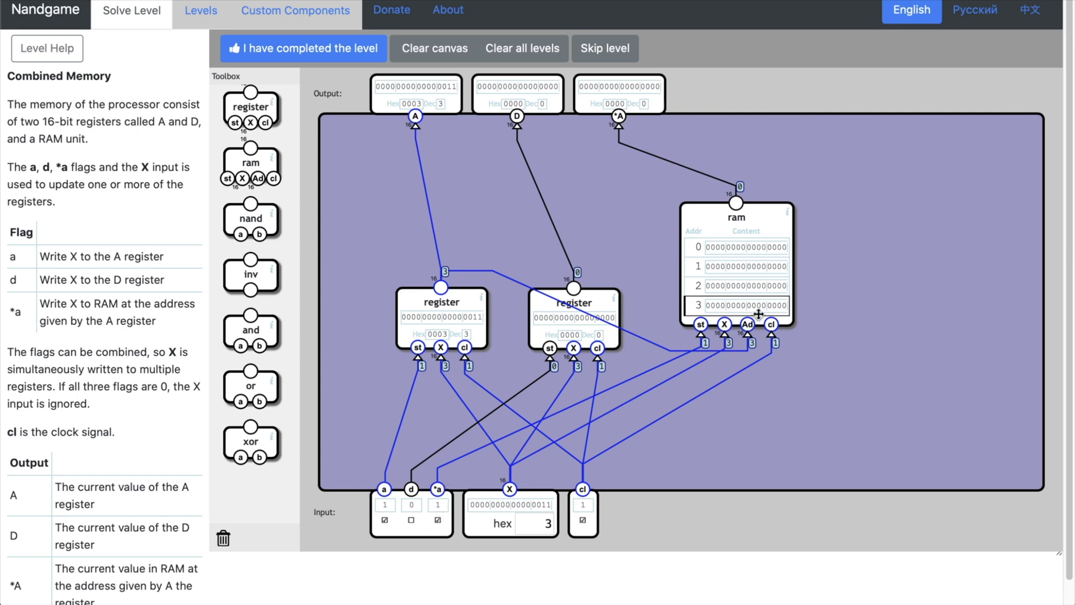
double_click(582, 520)
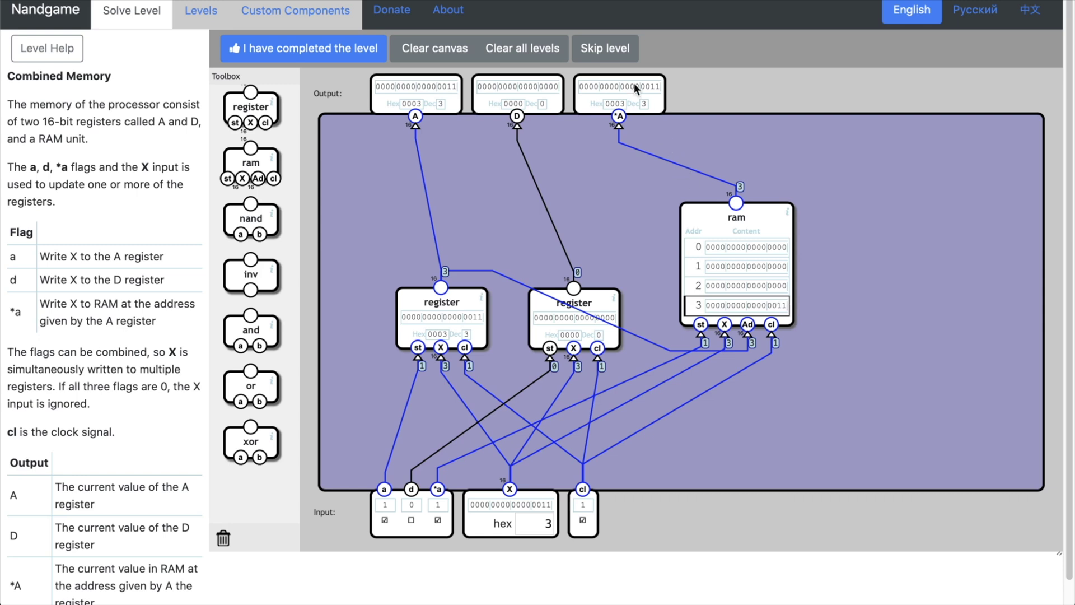
Step: Turn off the a and *a flags and change the X value to 1
left_click(385, 519)
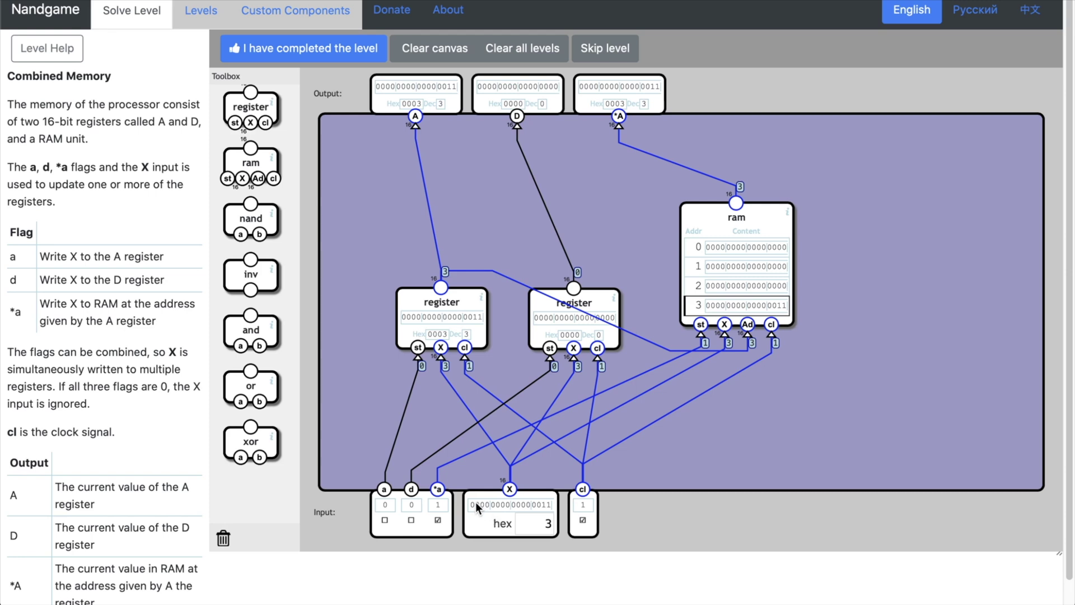
left_click(438, 520)
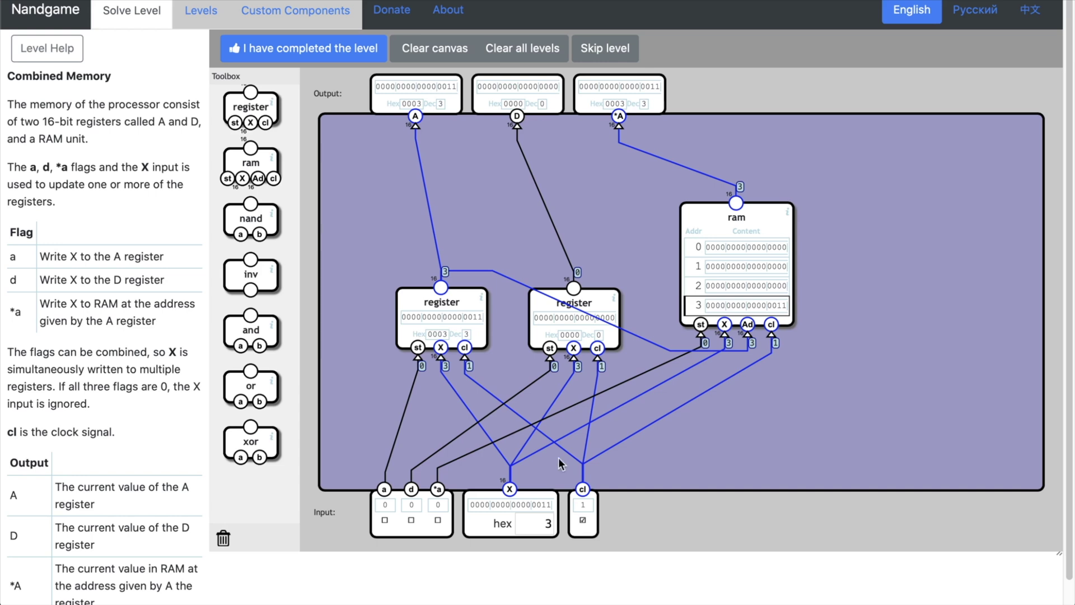
double_click(538, 527)
type("55")
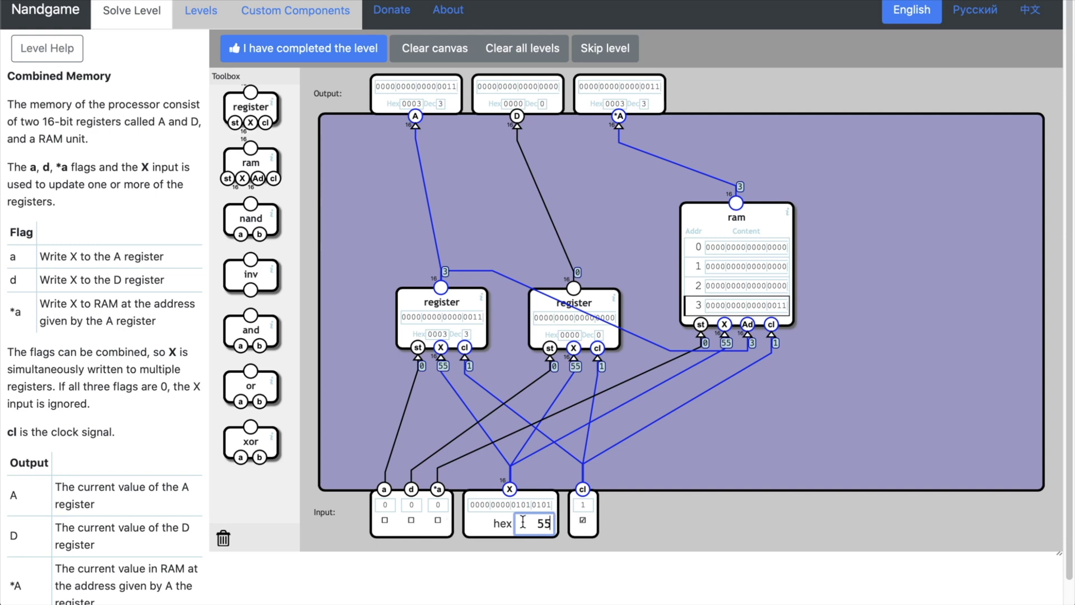
key("BackSpace")
key("BackSpace")
type("1")
Step: Turn on d, a and *a, then pulse the clock twice to write 1 into every memory
left_click(408, 520)
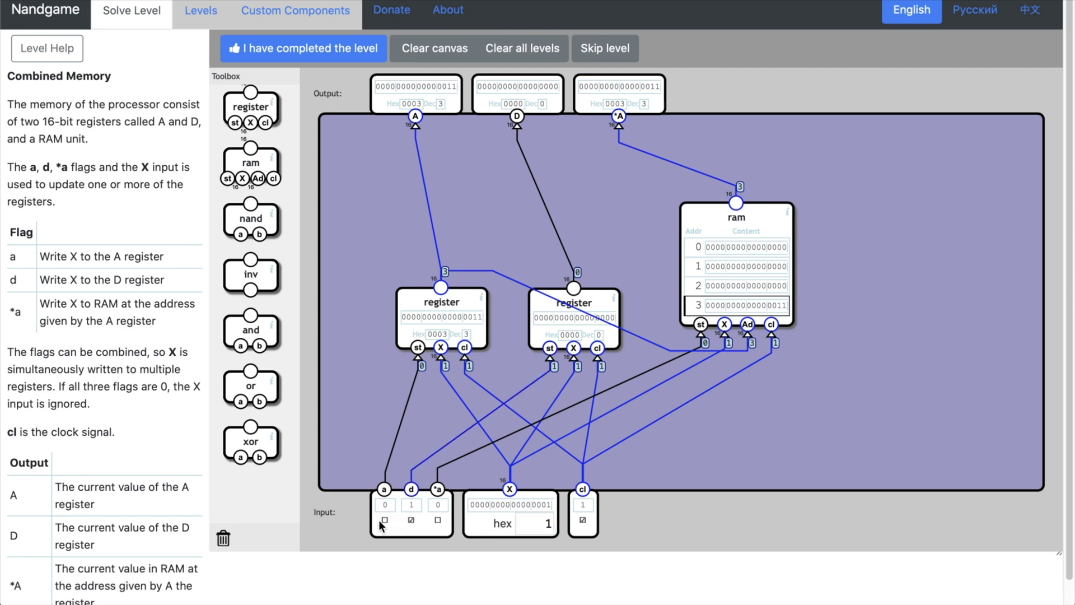
left_click(385, 520)
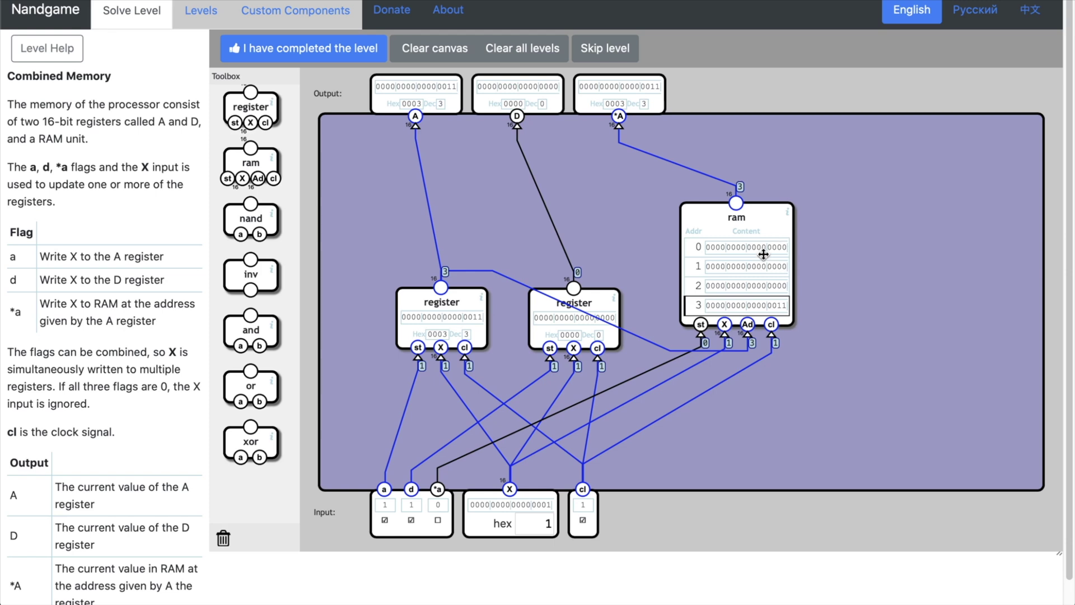
left_click(438, 519)
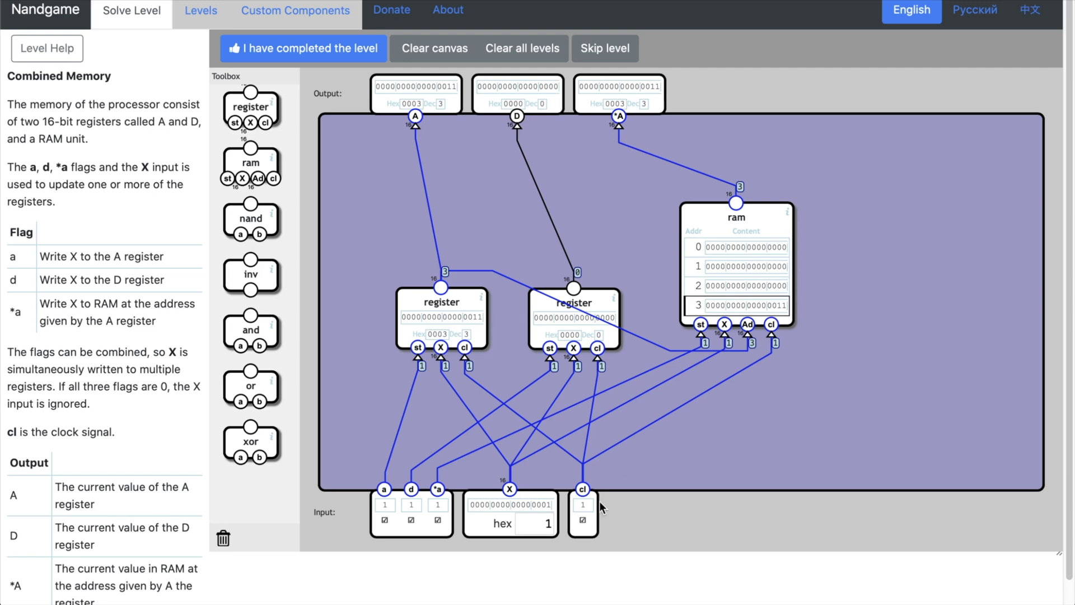
left_click(583, 520)
left_click(582, 521)
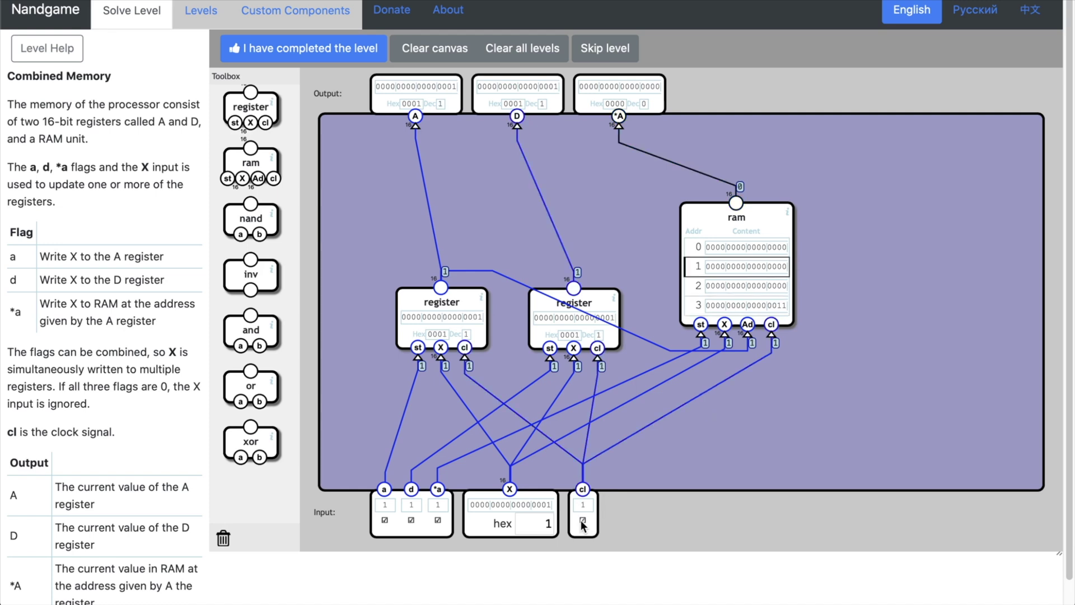
left_click(583, 521)
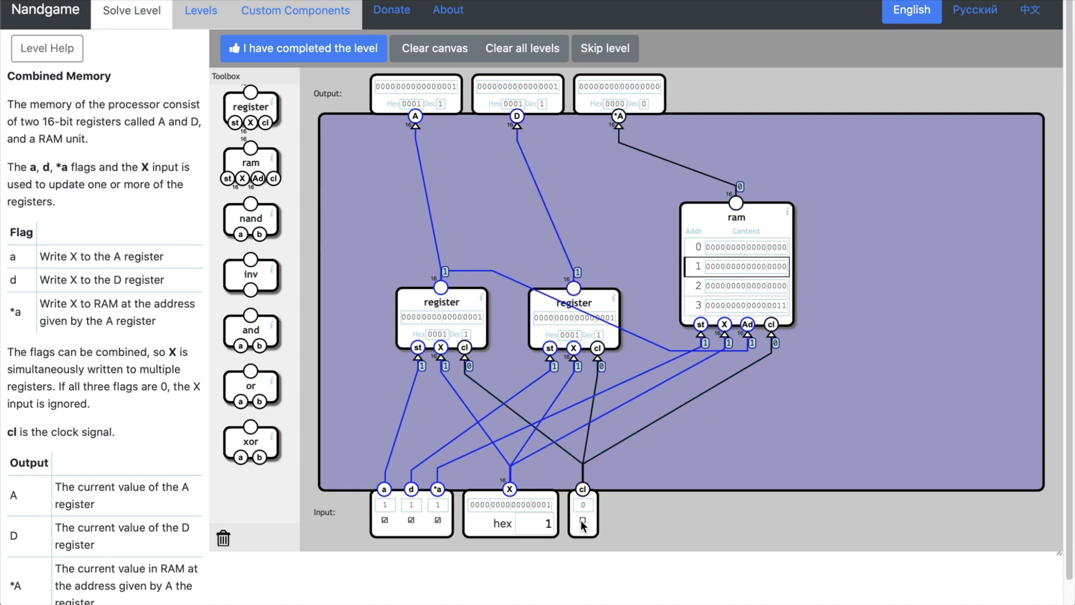
left_click(582, 521)
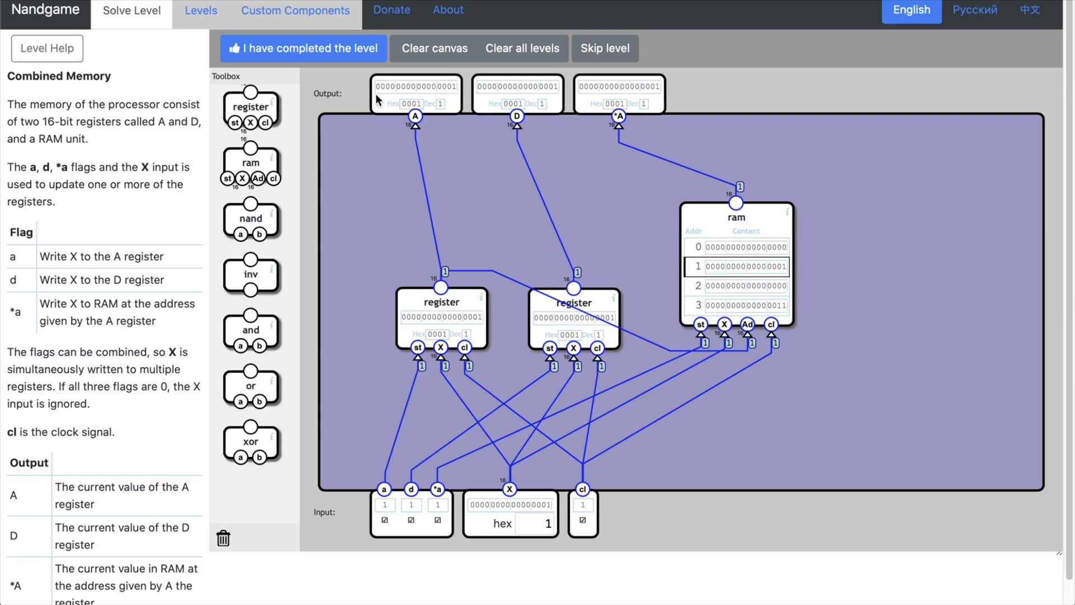
Step: Submit the 3-component circuit with 'I have completed the level' for checking
left_click(319, 55)
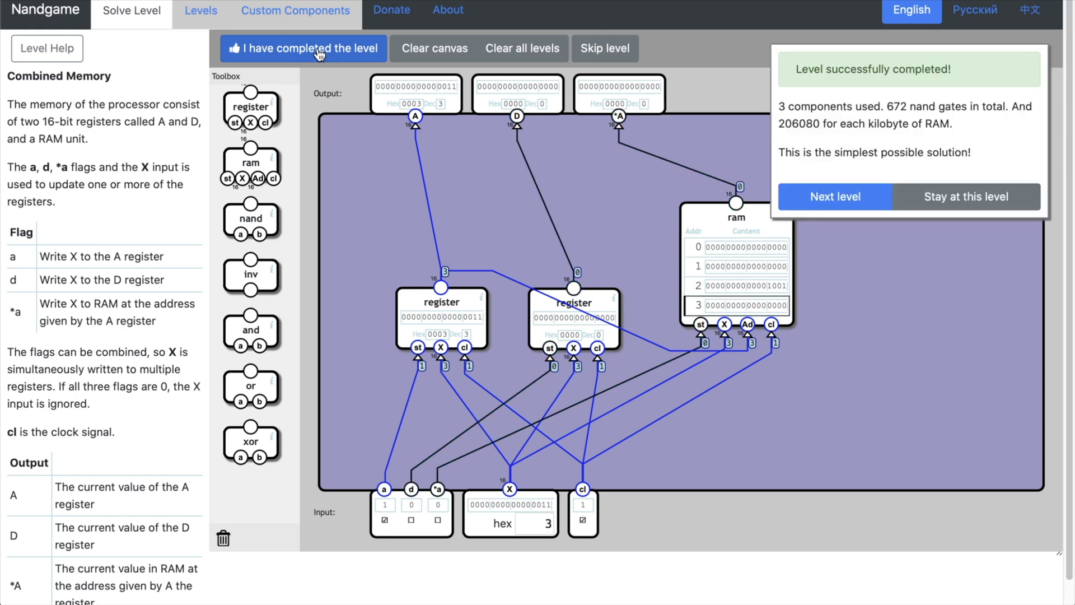